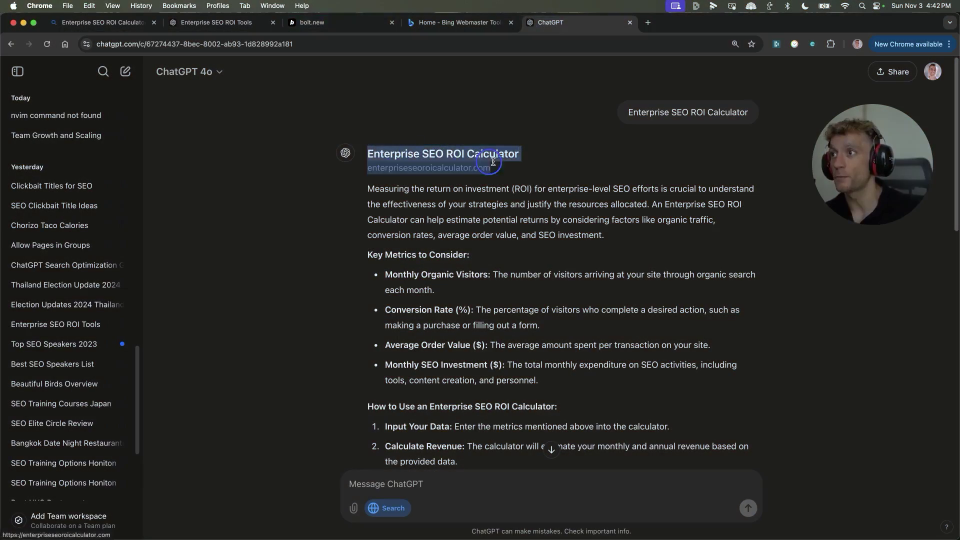
Step: Review the Enterprise SEO ROI Tools answer citing Influencer Marketing Hub's calculator and its required inputs
drag(515, 162, 361, 166)
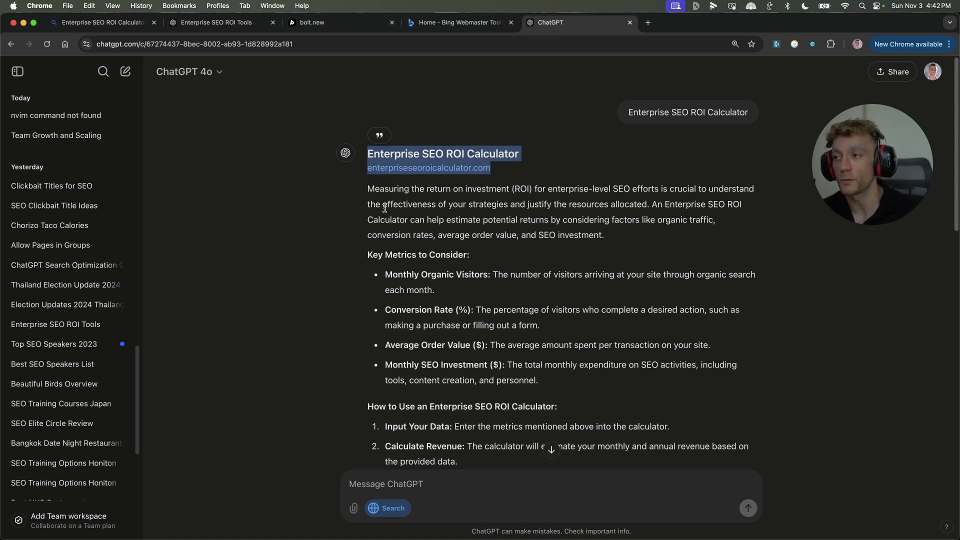
key(super+equal)
key(super+equal)
click(214, 24)
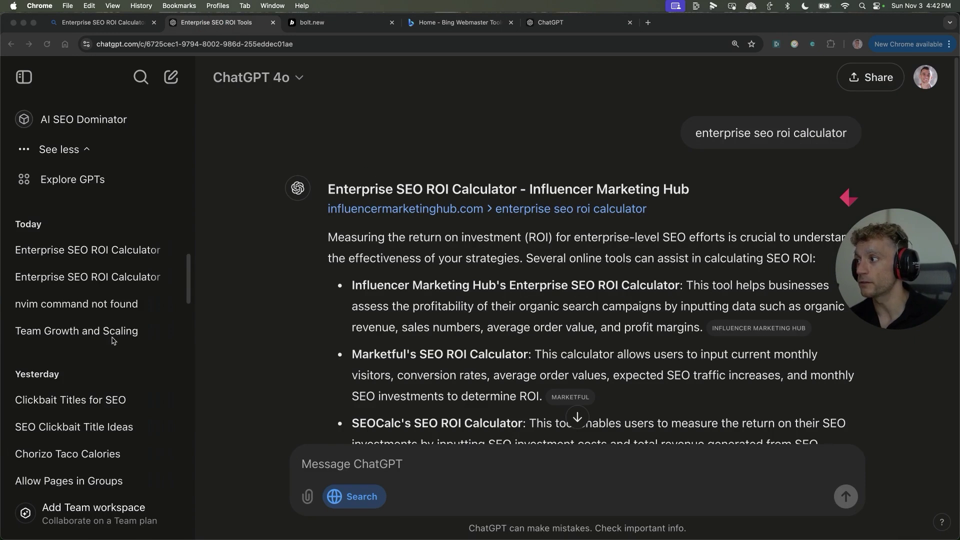
scroll(108, 341, down, 5)
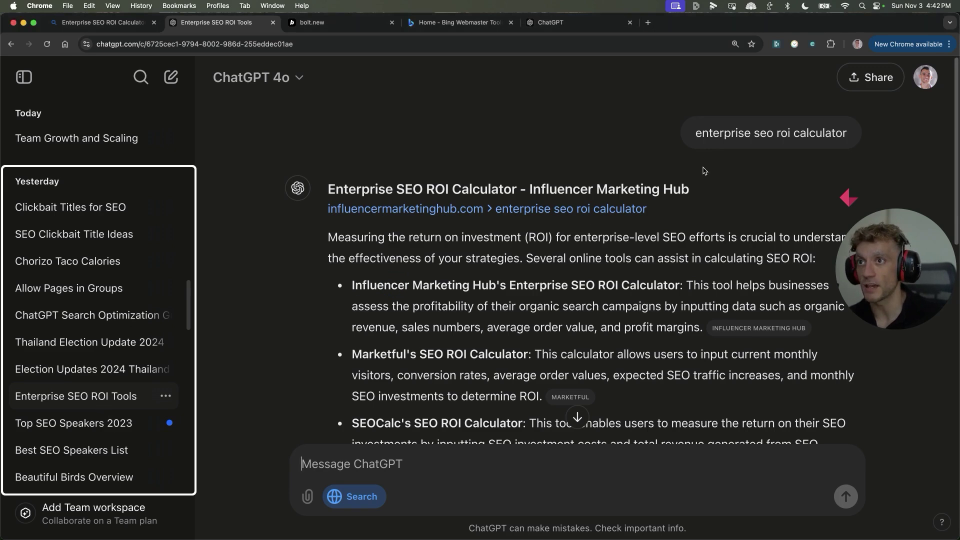
scroll(662, 155, down, 6)
scroll(642, 217, down, 2)
Step: Ask a new ChatGPT chat about 'Enterprise SEO ROI Calculator' and open the cited enterpriseseoroicalculator.com site
key(super+t)
text(Enterprise SEO ROI Calculator)
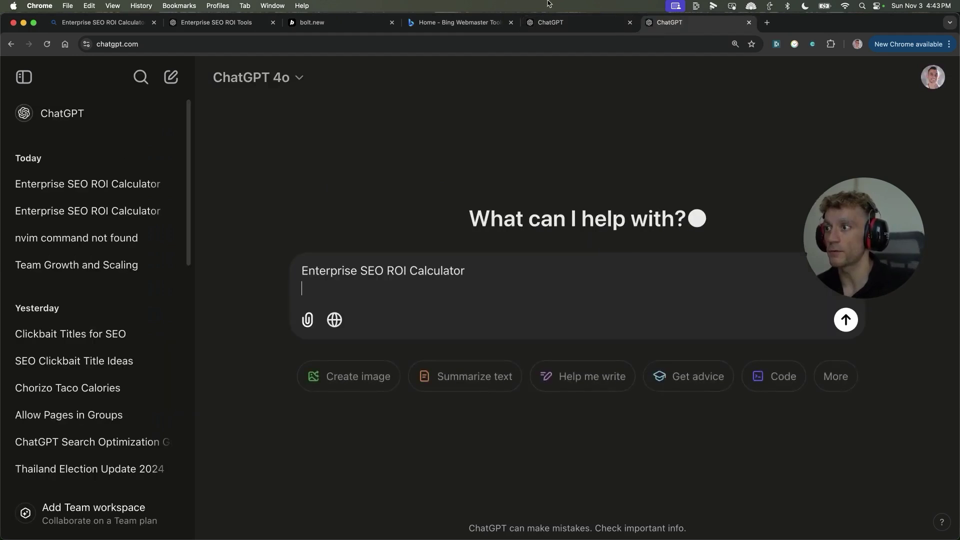
key(Return)
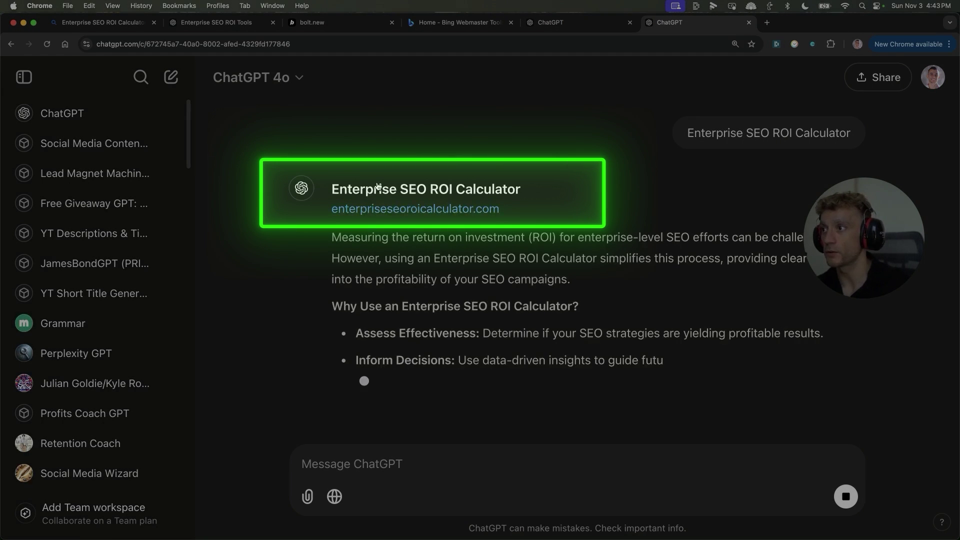
click(439, 209)
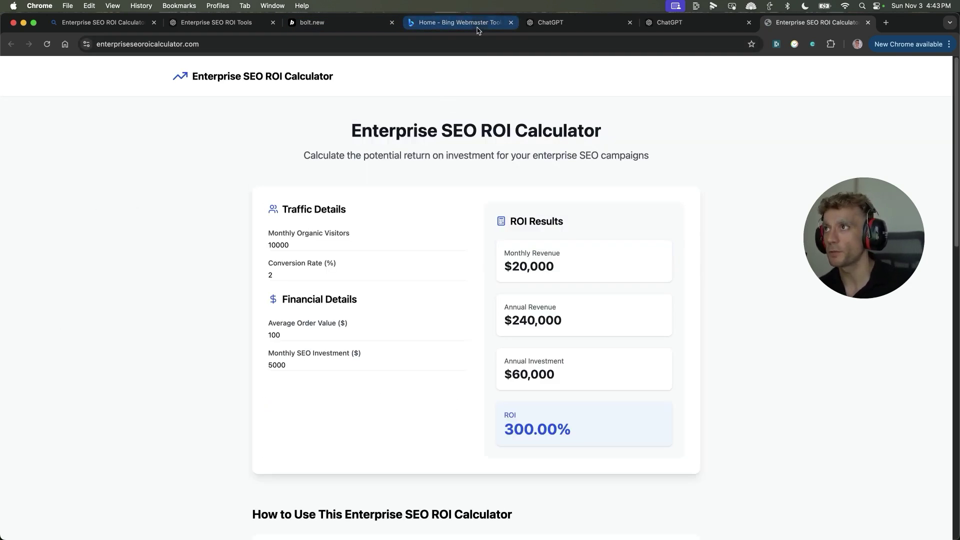
Step: Compare the Bing Webmaster Tools home, the Bing search results and the Enterprise SEO ROI Tools conversation
click(482, 23)
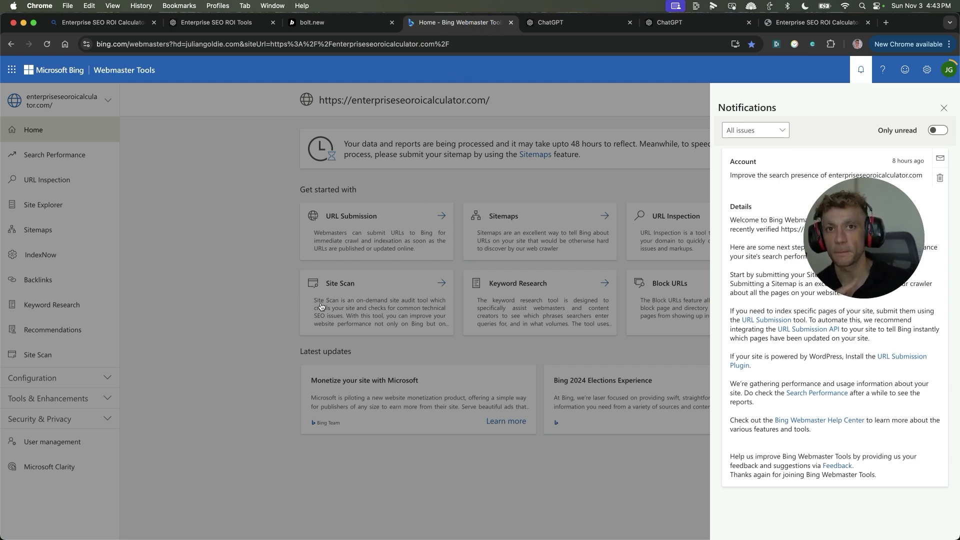
drag(102, 22, 488, 27)
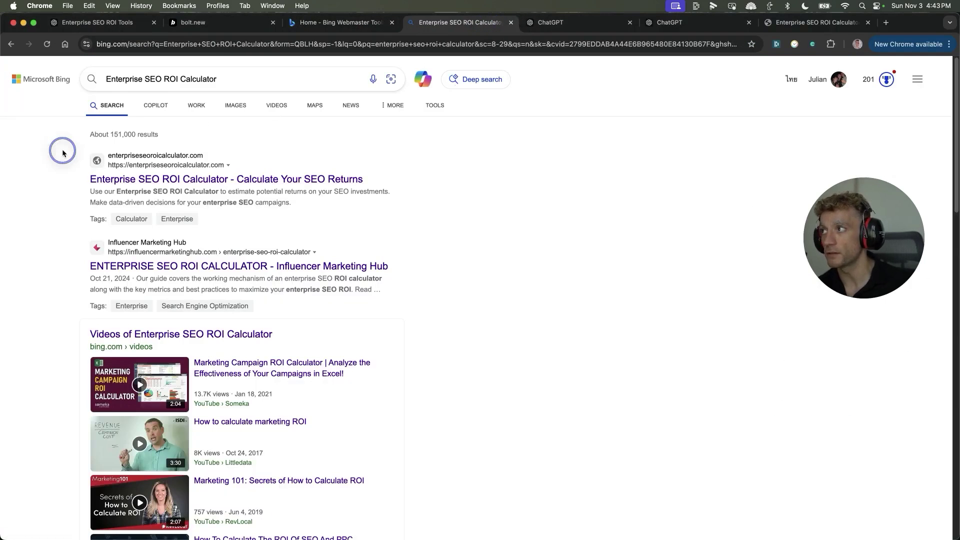
drag(111, 164, 444, 193)
click(484, 173)
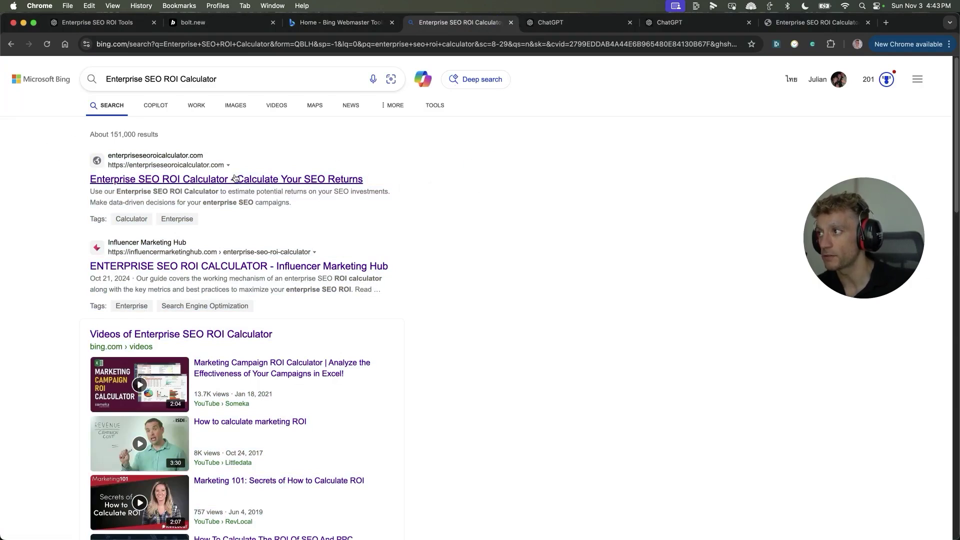
click(316, 23)
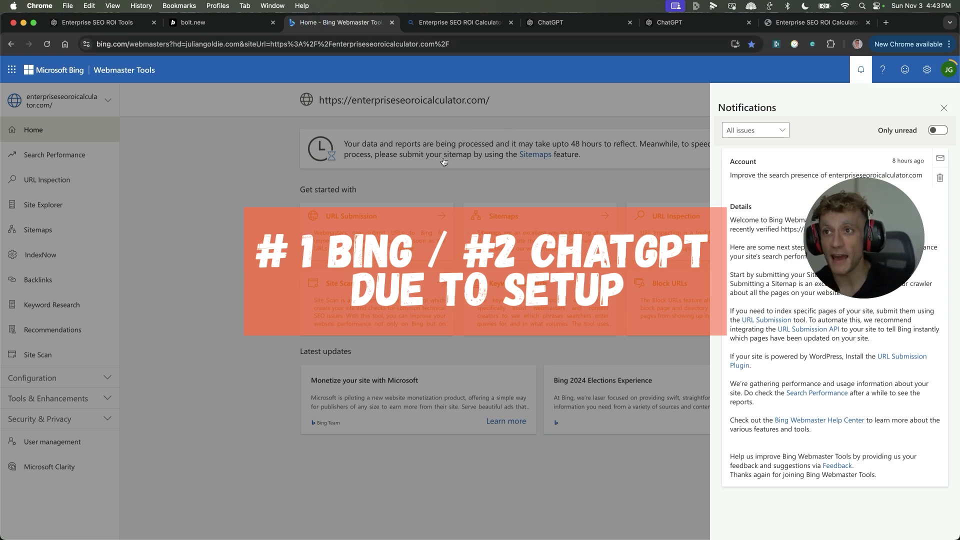
drag(859, 248, 864, 302)
drag(97, 22, 335, 25)
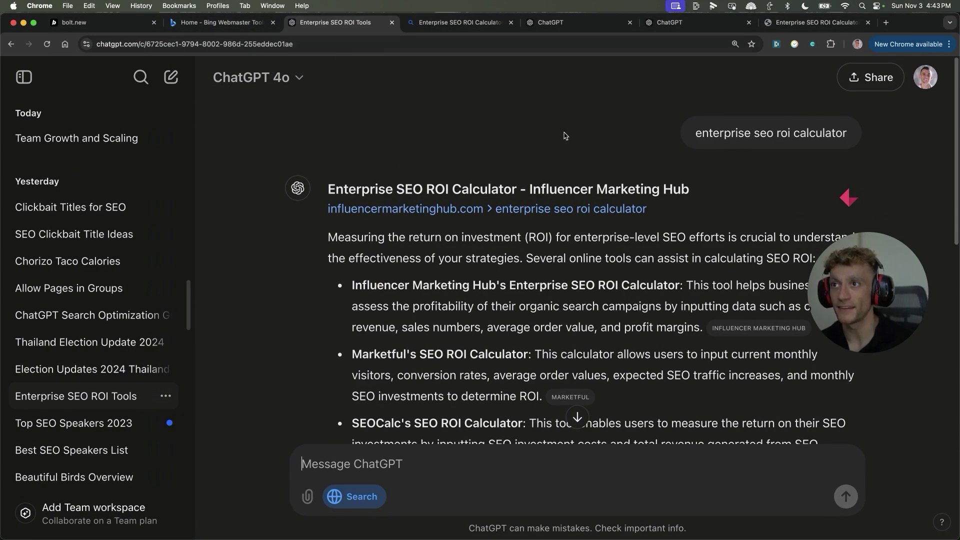
click(485, 22)
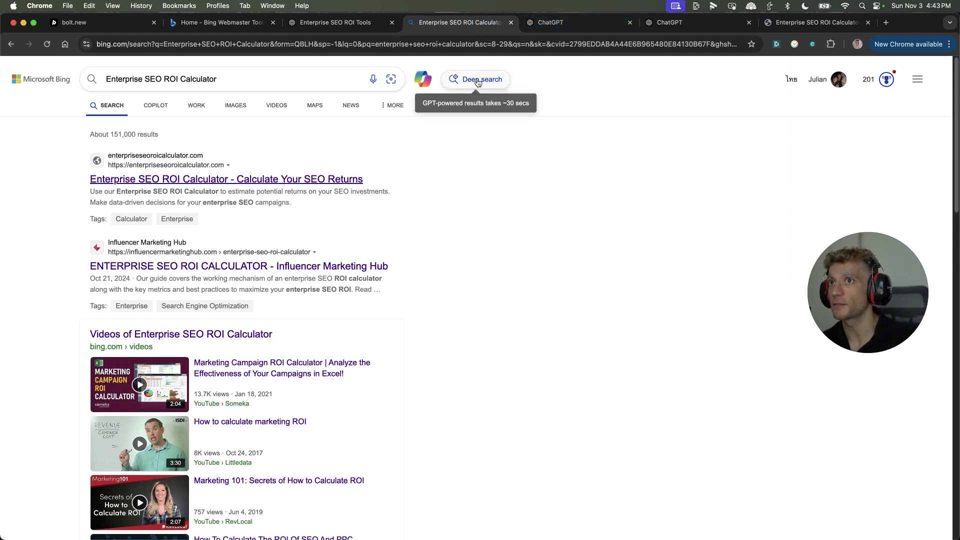
Step: Toggle the site's welcome notification, close the Notifications panel and return to the ChatGPT chat
click(212, 22)
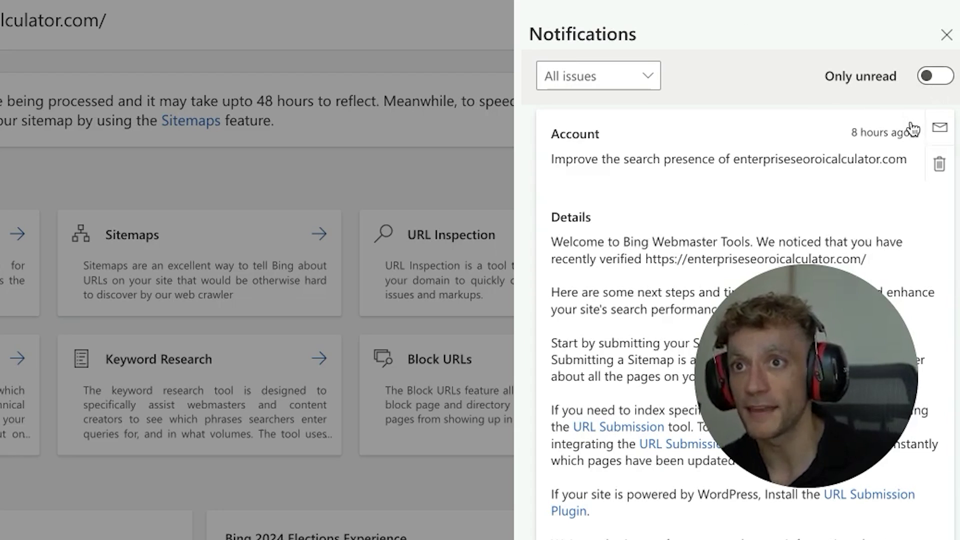
click(847, 128)
click(850, 145)
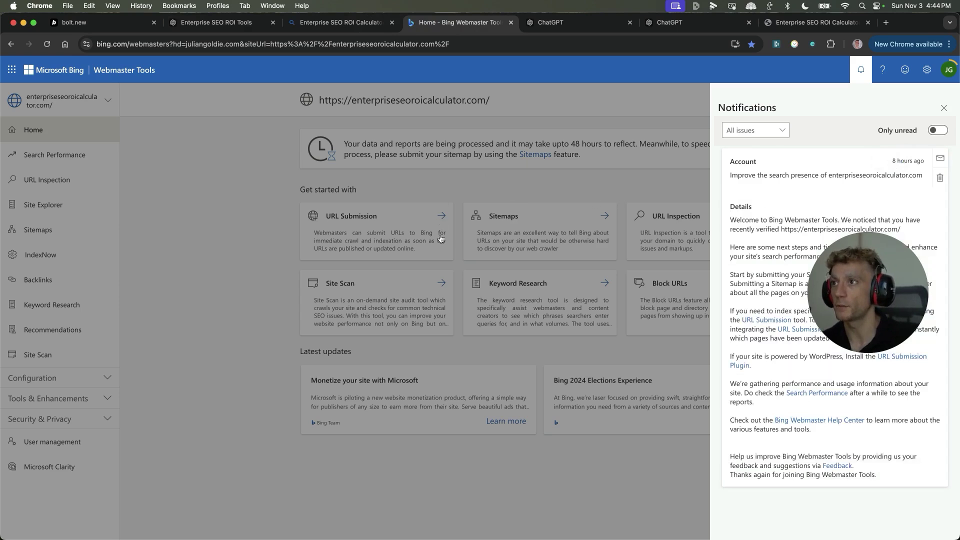
click(440, 238)
key(ctrl+Tab)
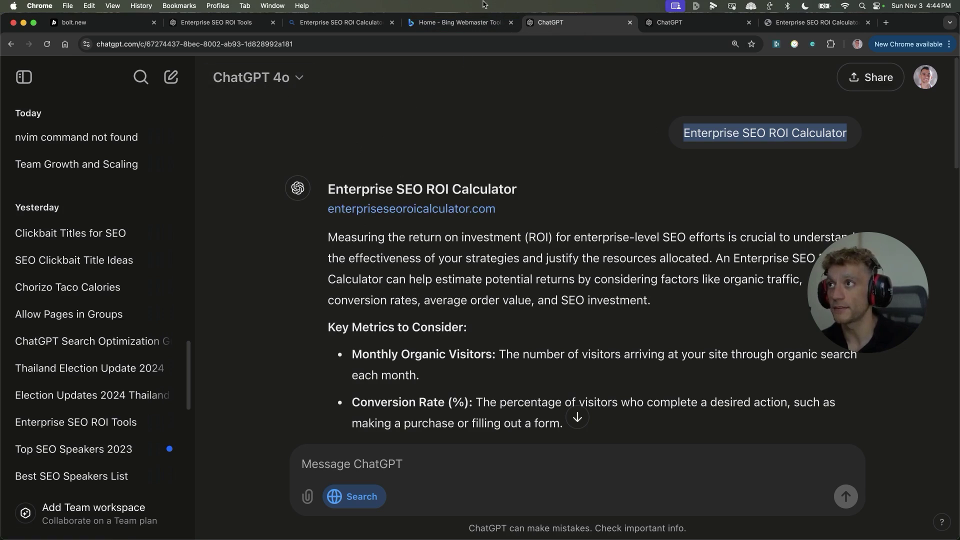
Step: Return to the calculator site showing $240,000 annual revenue and 300.00% ROI
click(473, 21)
drag(340, 22, 580, 22)
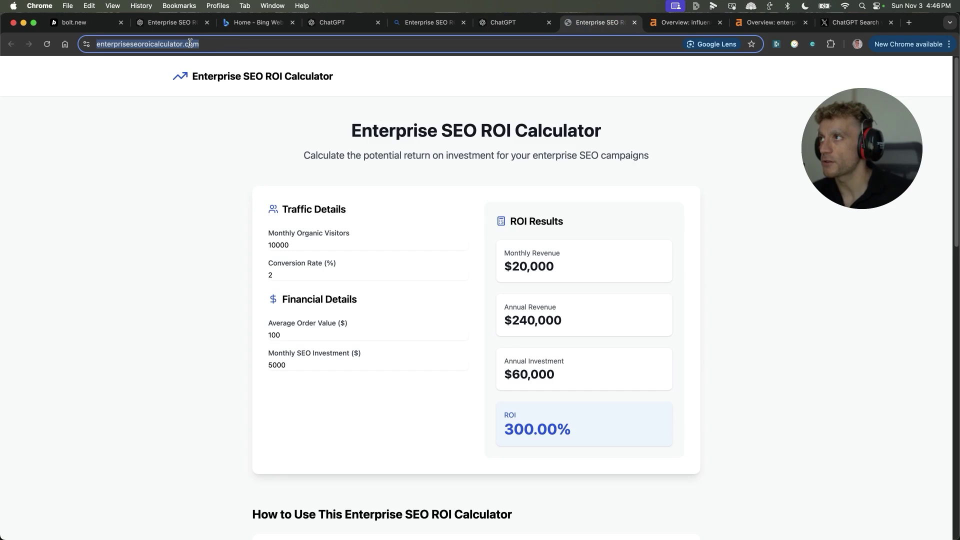
click(216, 45)
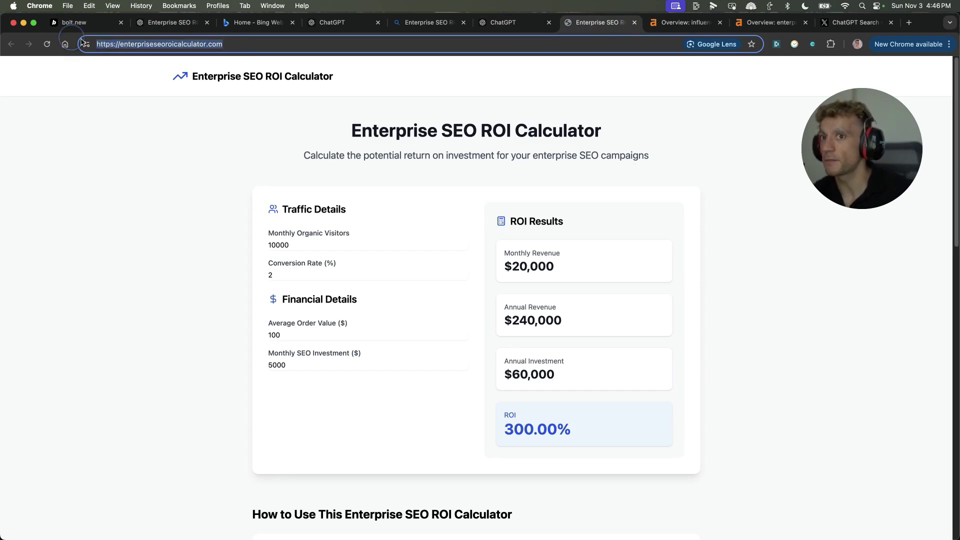
drag(340, 76, 109, 69)
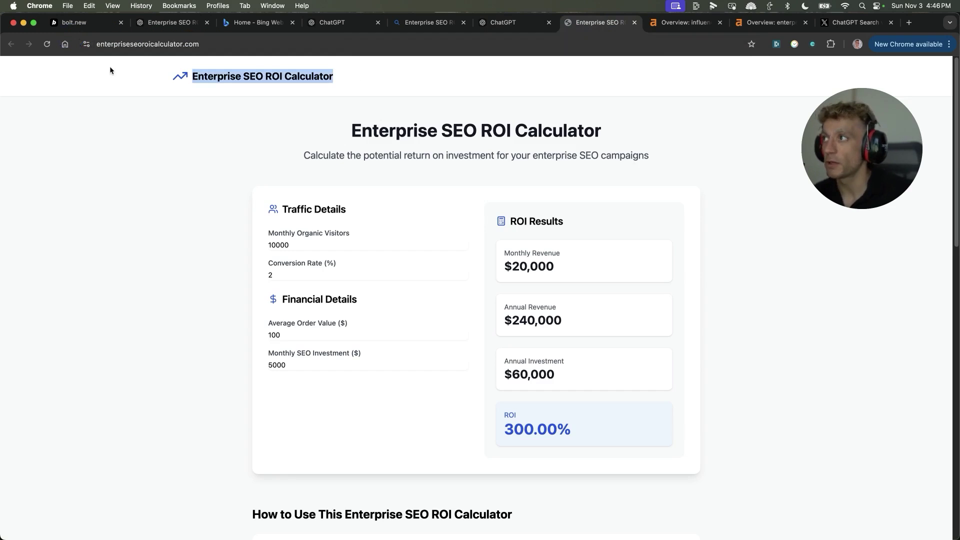
click(267, 175)
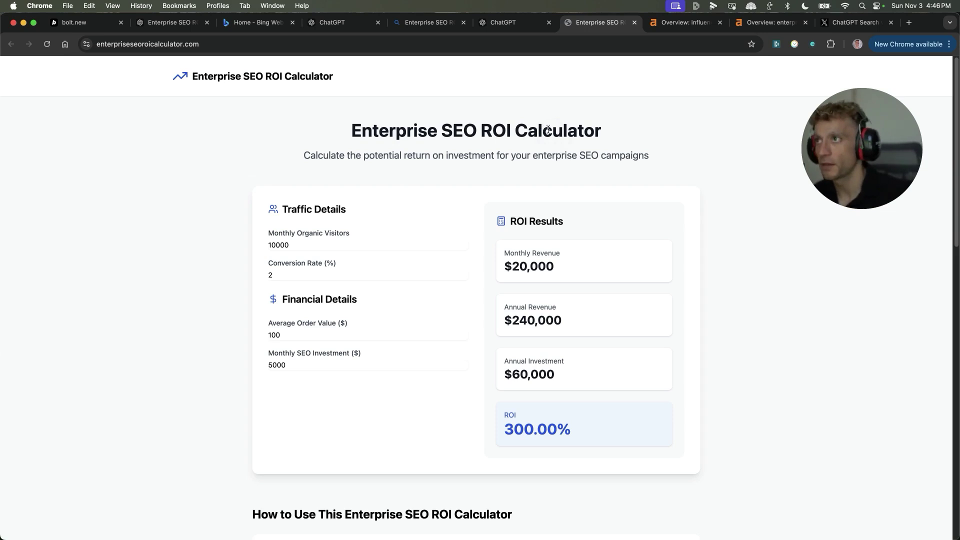
Step: View the calculator page's HTML source, highlighting the code down to the body
key(super+alt+u)
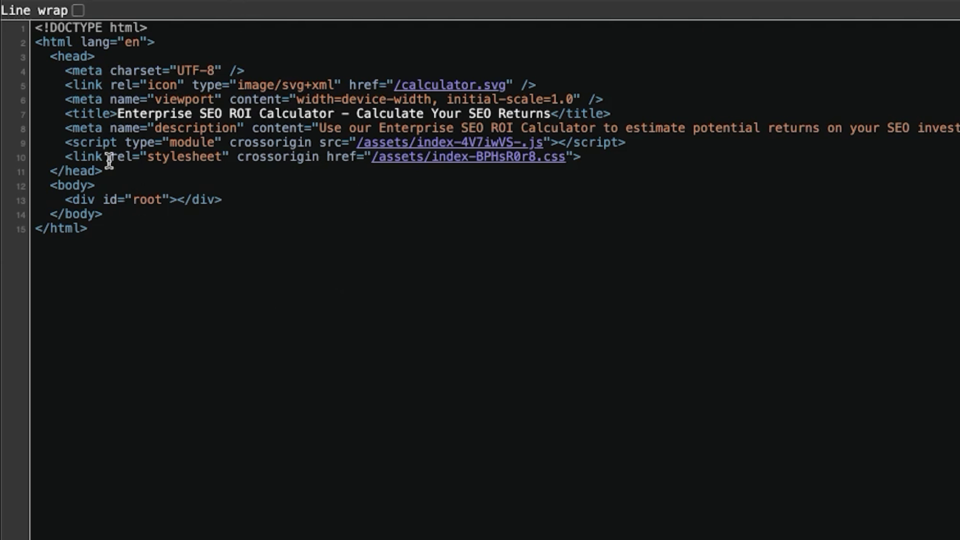
drag(35, 26, 122, 224)
click(428, 356)
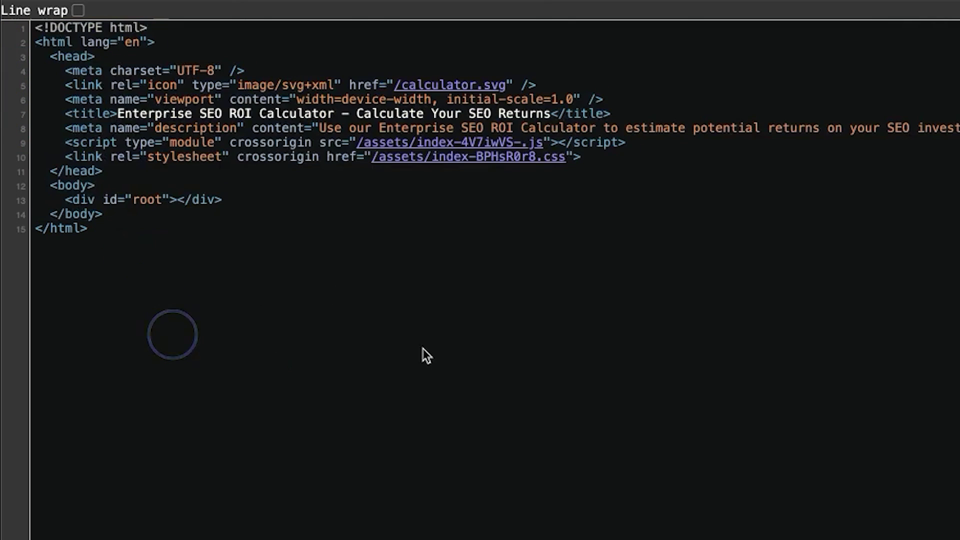
Step: Zoom the source to 150% and scroll through chipperbirds.com's WordPress source for comparison
key(super+equal)
key(super+equal)
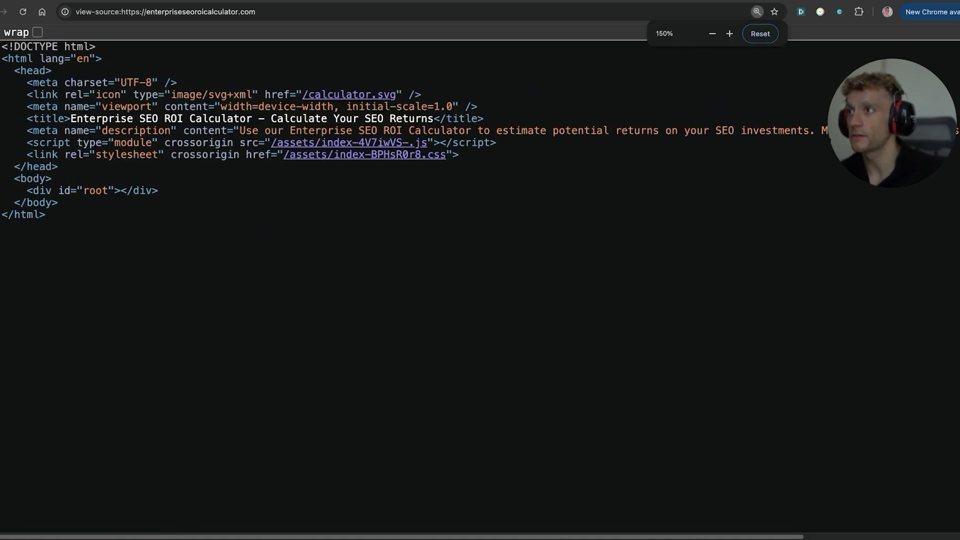
drag(2, 46, 55, 207)
click(64, 227)
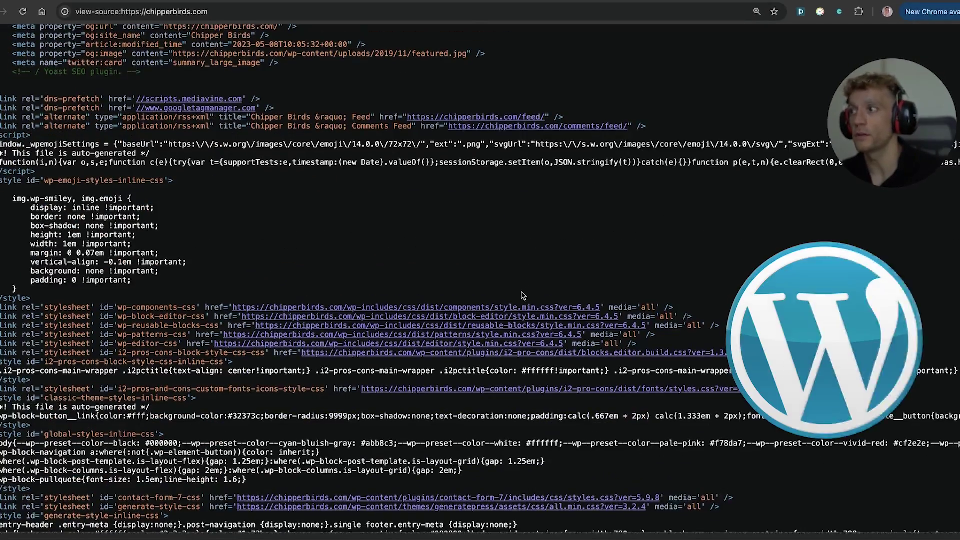
scroll(523, 295, down, 15)
scroll(348, 352, down, 12)
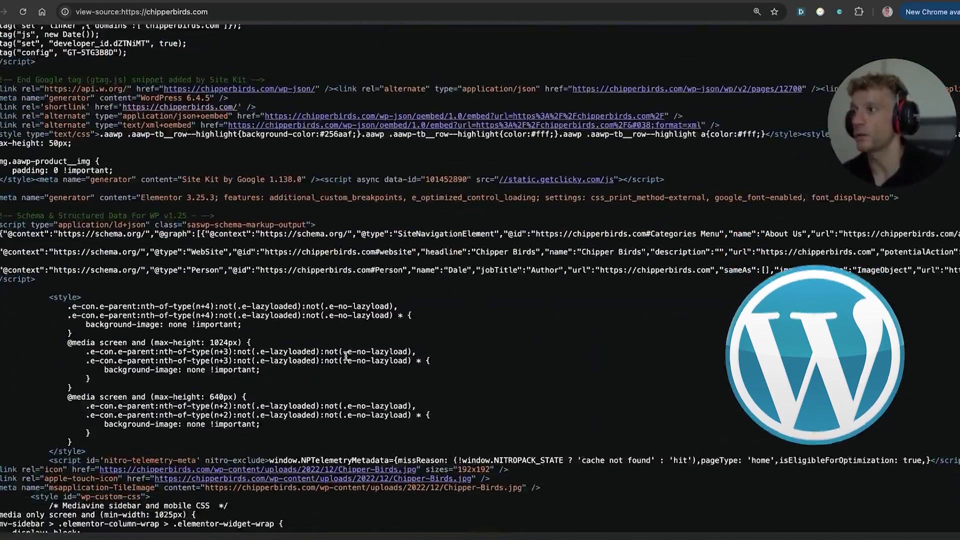
scroll(315, 374, down, 10)
scroll(195, 418, down, 12)
scroll(295, 338, down, 8)
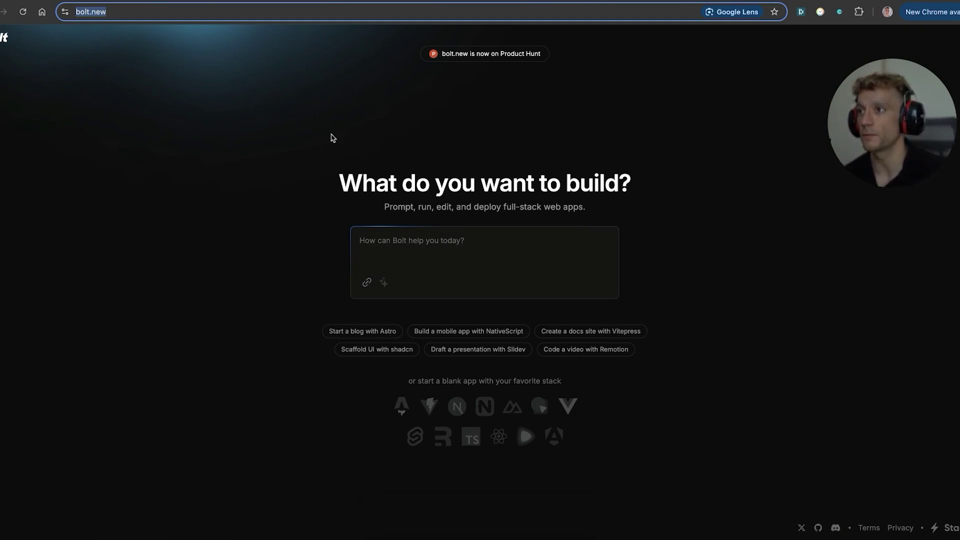
Step: Paste the copied productivity calculator and article instructions into Bolt's build prompt box
drag(333, 138, 579, 238)
click(715, 280)
click(393, 238)
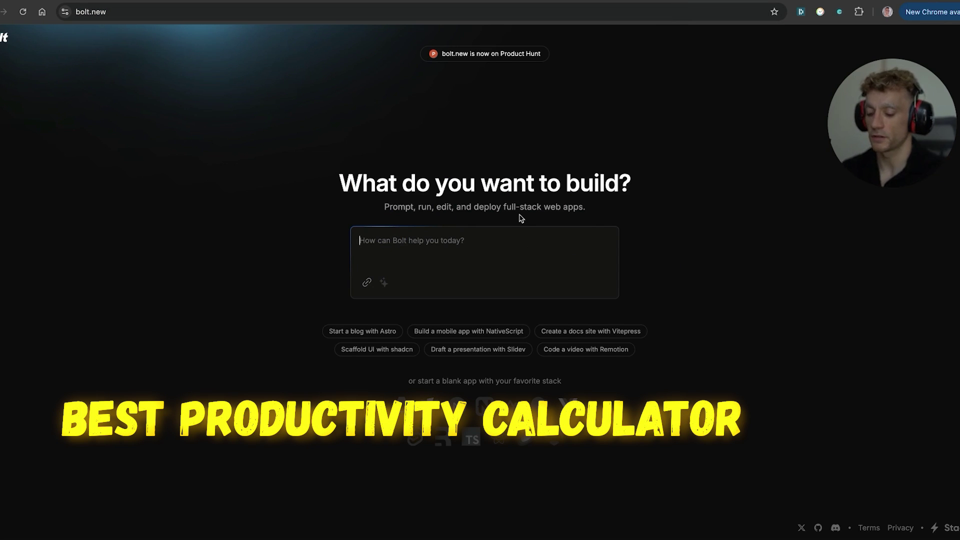
text(best calcul)
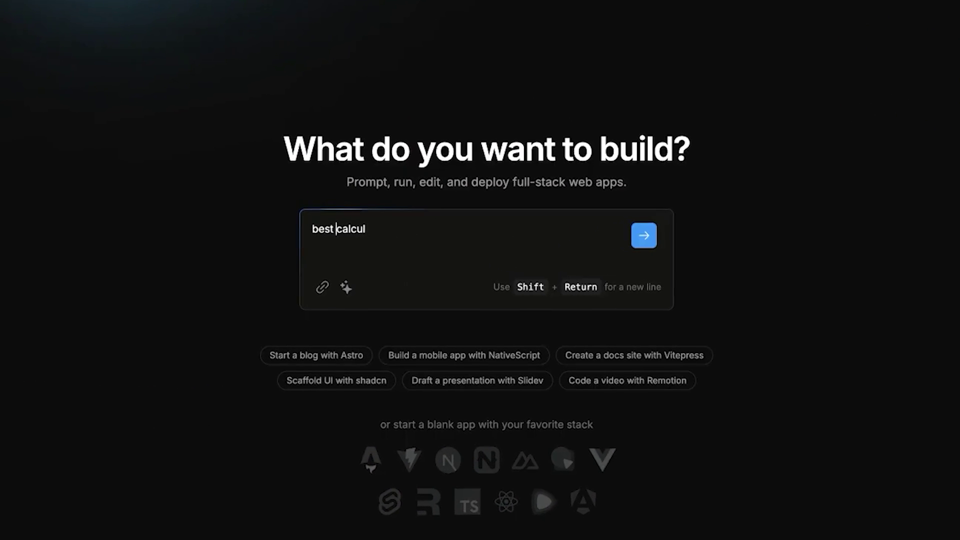
text(pr)
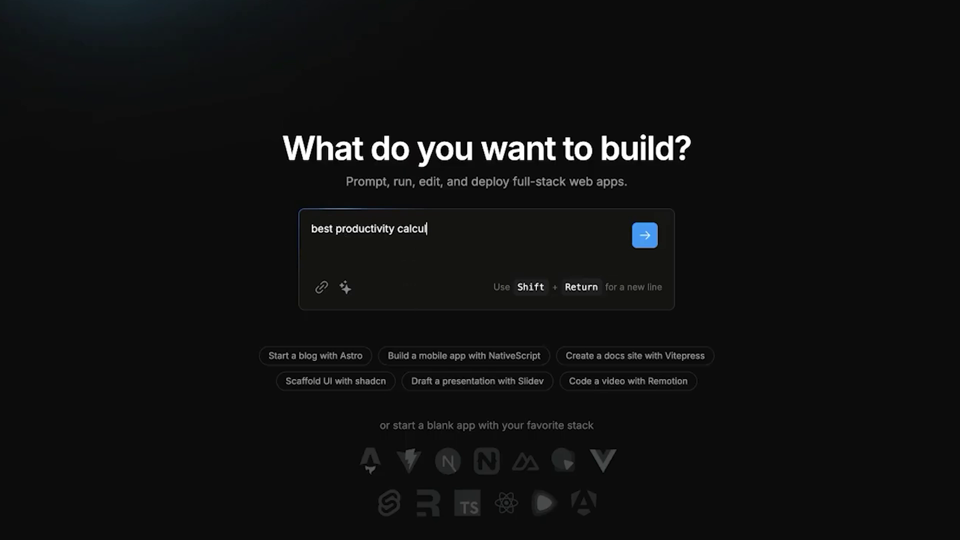
drag(485, 225, 227, 202)
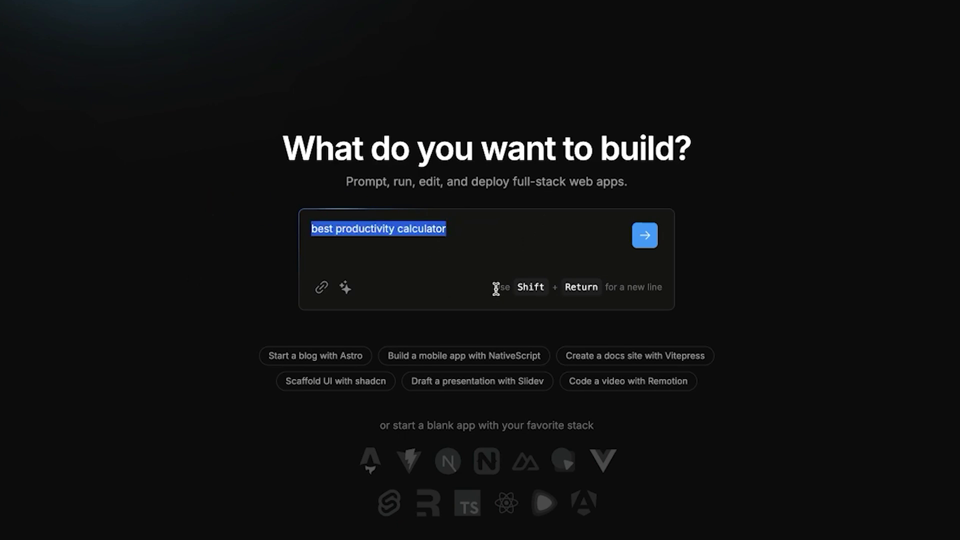
key(Left)
text(Cr)
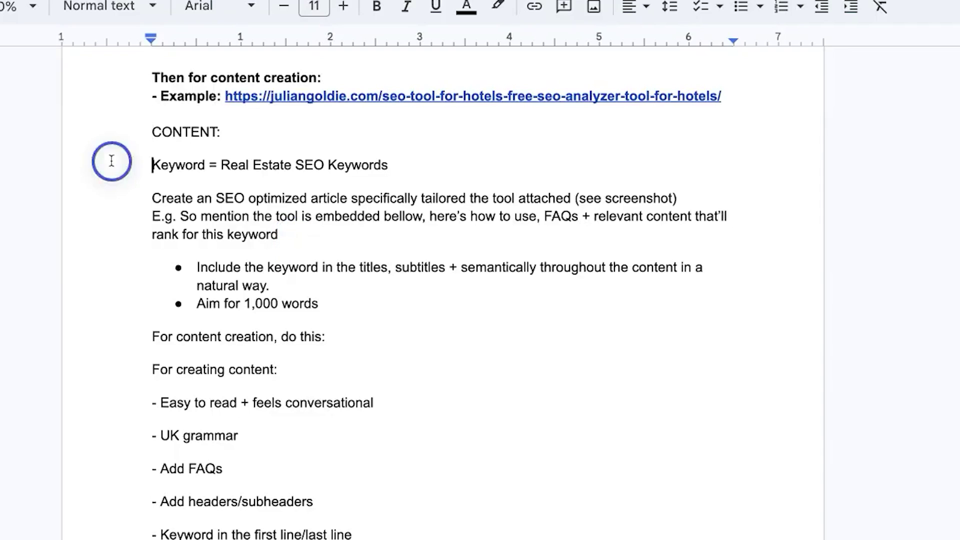
scroll(381, 321, down, 12)
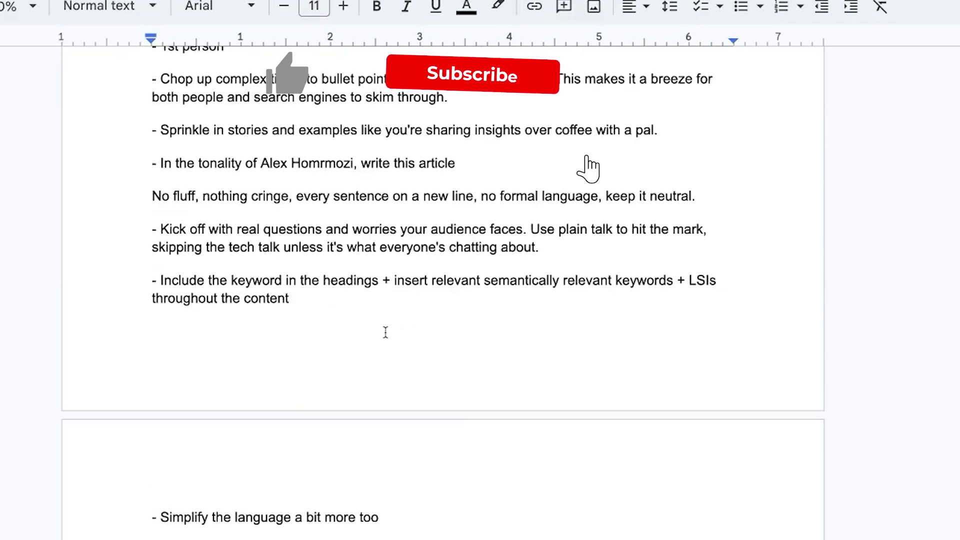
shift+click(404, 501)
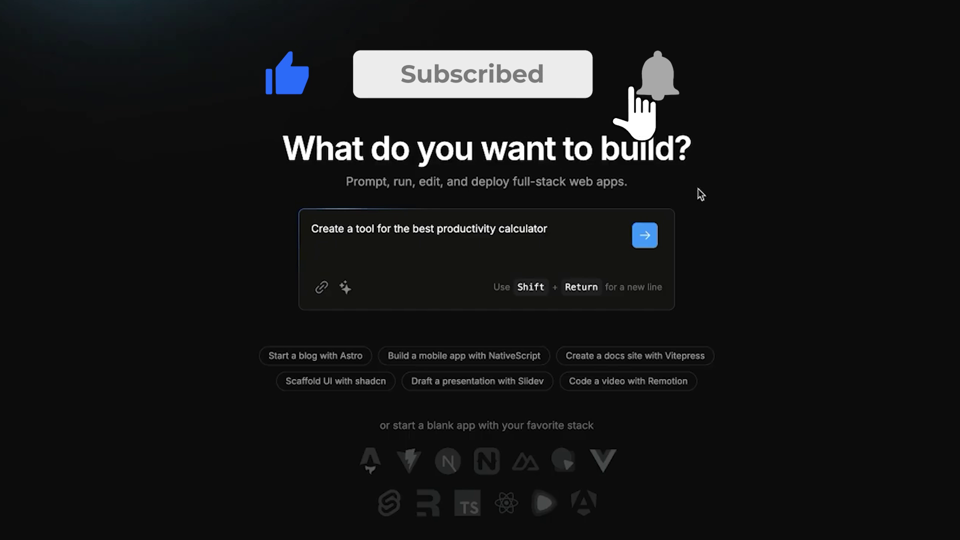
key(ctrl+v)
key(ctrl+Home)
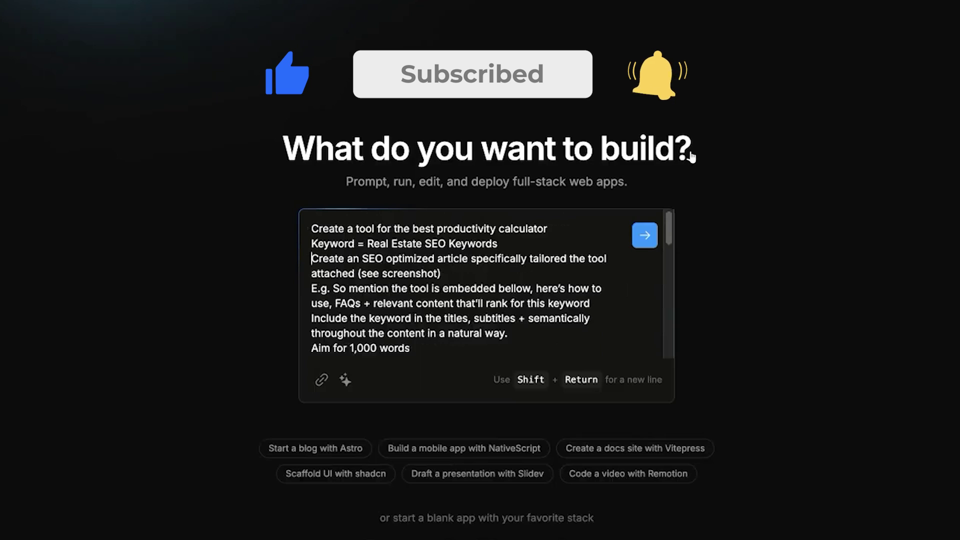
Step: Change the prompt's keyword from Real Estate SEO Keywords to Best Productivity Calculator
drag(368, 243, 498, 243)
text(Best Productivity Calcul)
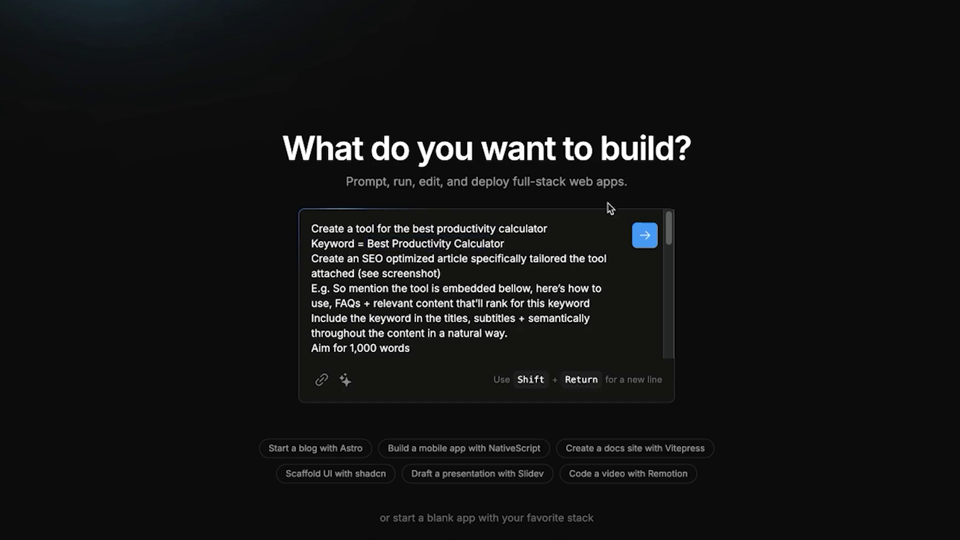
drag(547, 228, 311, 228)
drag(504, 244, 308, 245)
Step: Remove the Source context paragraph and submit the prompt to Bolt
scroll(385, 317, down, 5)
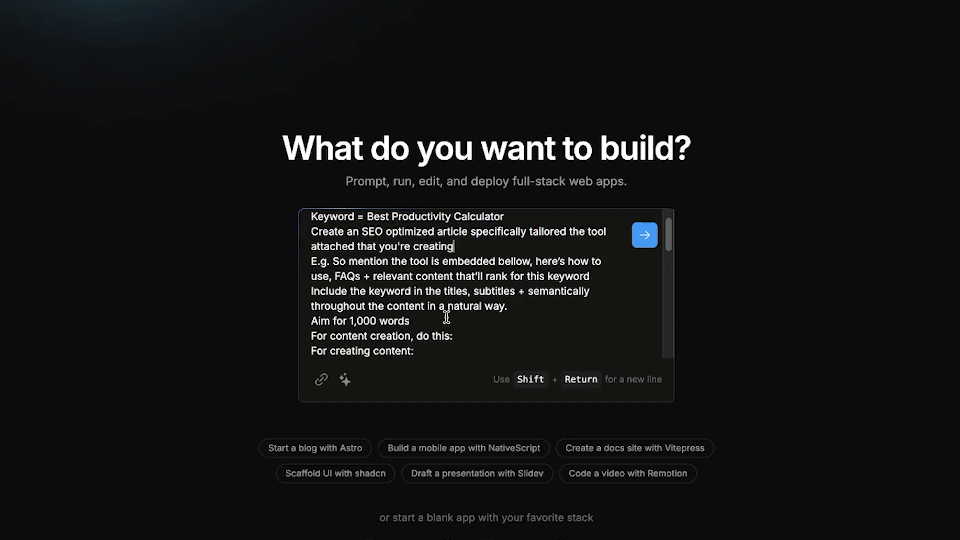
scroll(400, 320, down, 6)
scroll(424, 315, down, 2)
drag(608, 330, 298, 278)
key(BackSpace)
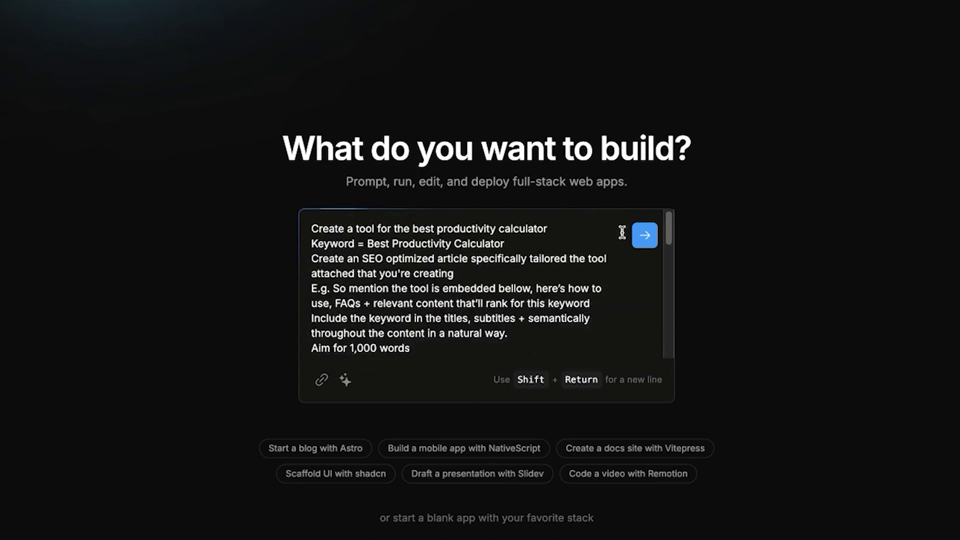
key(ctrl+a)
click(644, 235)
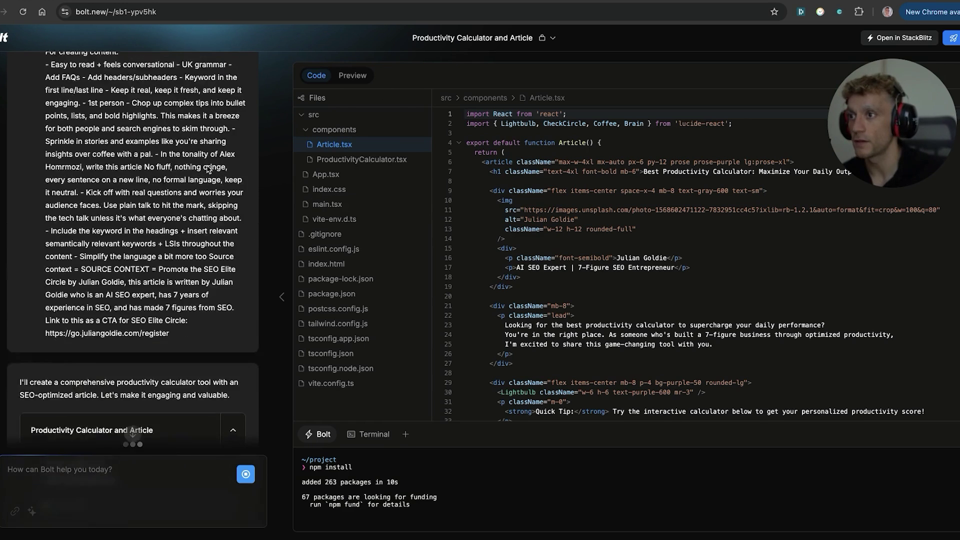
Step: Let Bolt generate the Article and ProductivityCalculator components and show the page preview
scroll(207, 169, up, 3)
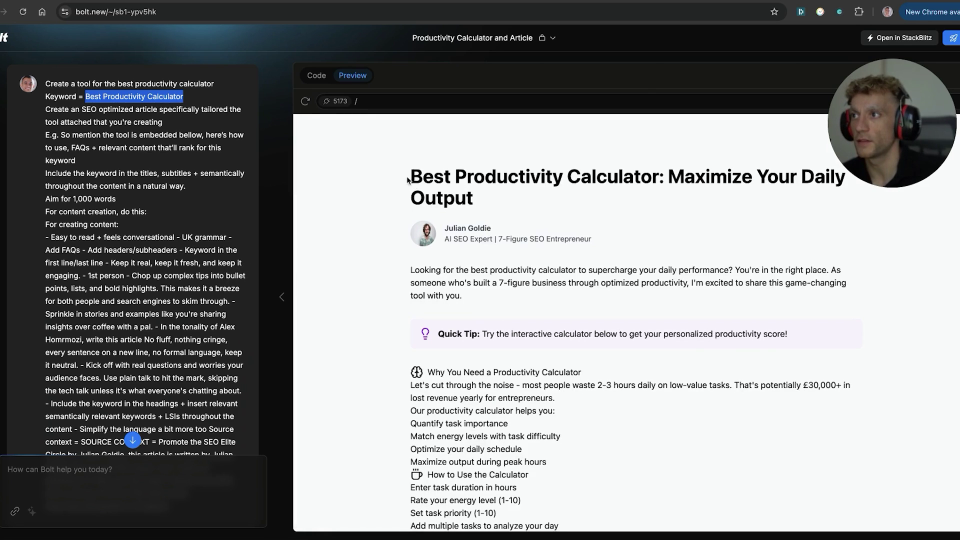
Step: Scroll through the previewed article 'Best Productivity Calculator: Maximize Your Daily Output'
drag(407, 179, 514, 193)
scroll(426, 226, down, 1)
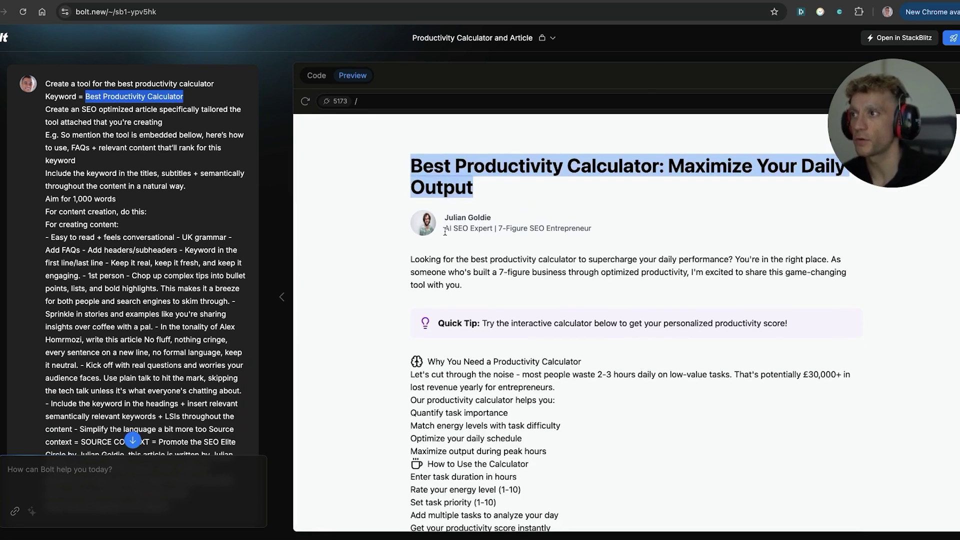
click(401, 215)
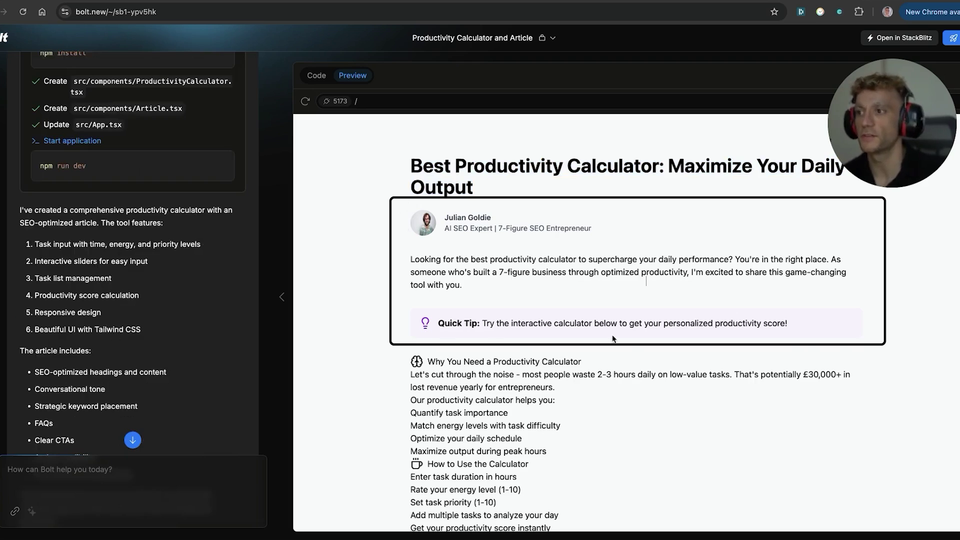
scroll(605, 340, down, 2)
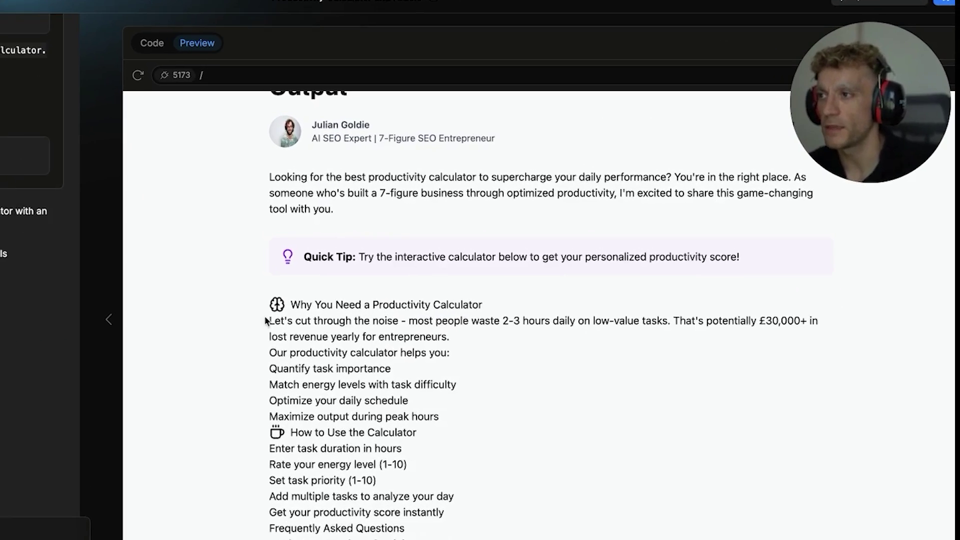
drag(406, 286, 529, 375)
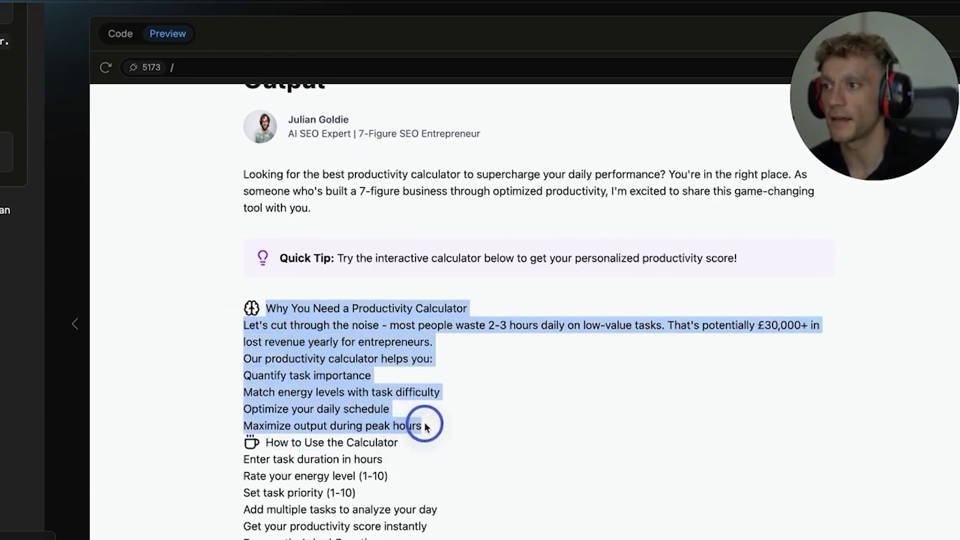
drag(424, 426, 427, 424)
scroll(434, 414, down, 5)
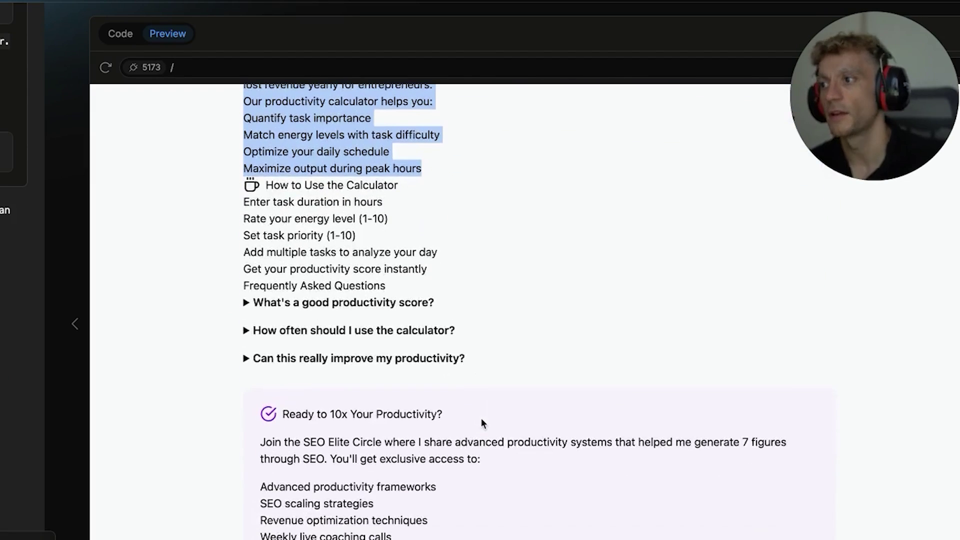
Step: Expand the three FAQ answers on good score, usage frequency and real improvement
click(322, 305)
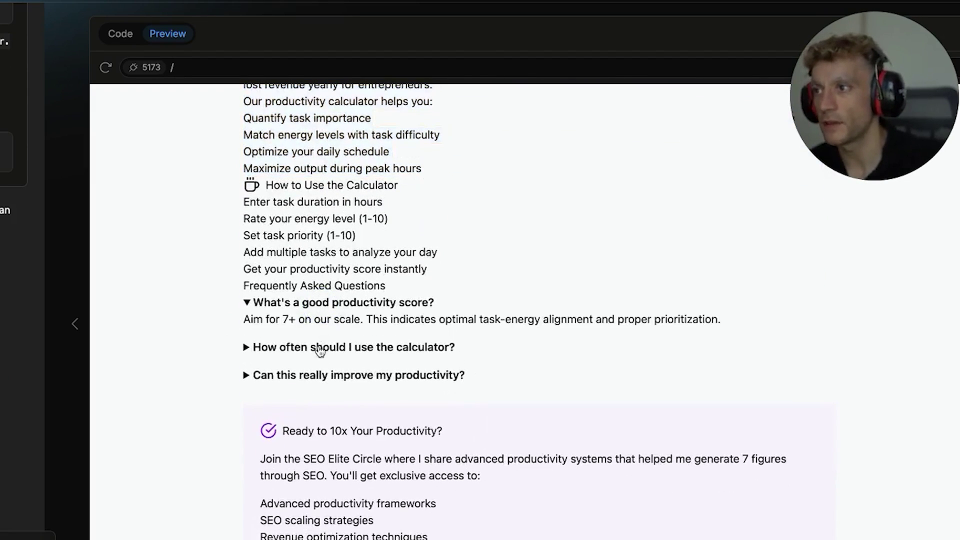
click(320, 349)
click(320, 391)
scroll(362, 327, down, 5)
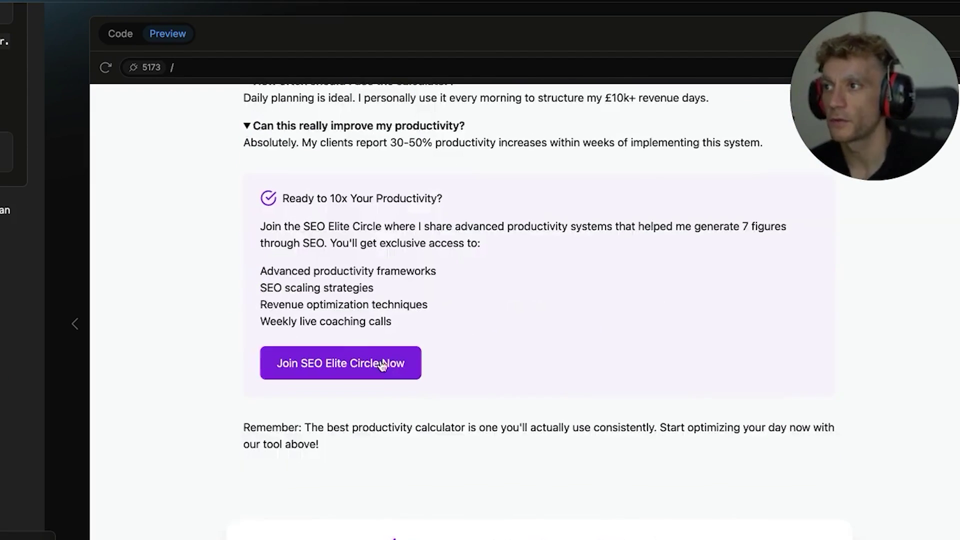
Step: Raise the calculator's Energy Level slider from 5 to 9
drag(236, 170, 472, 340)
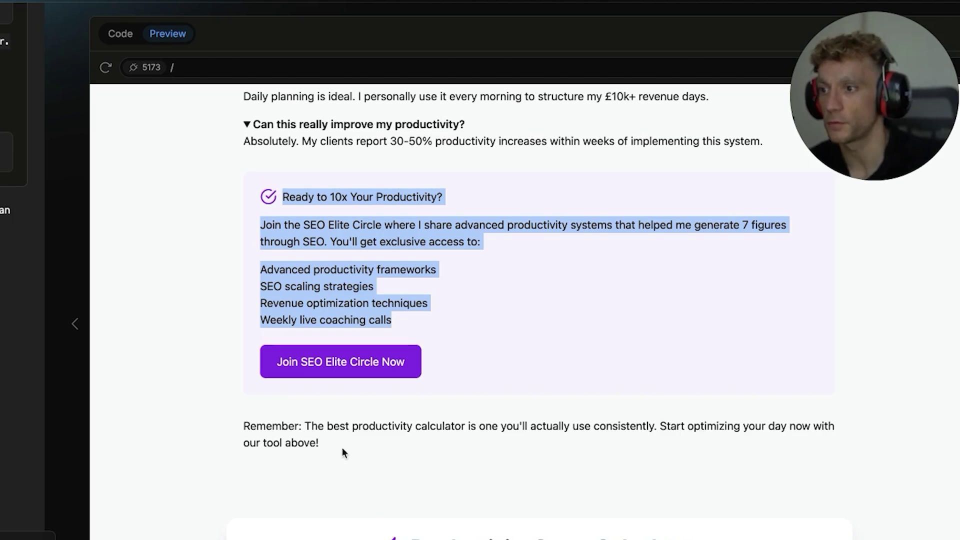
scroll(343, 452, down, 7)
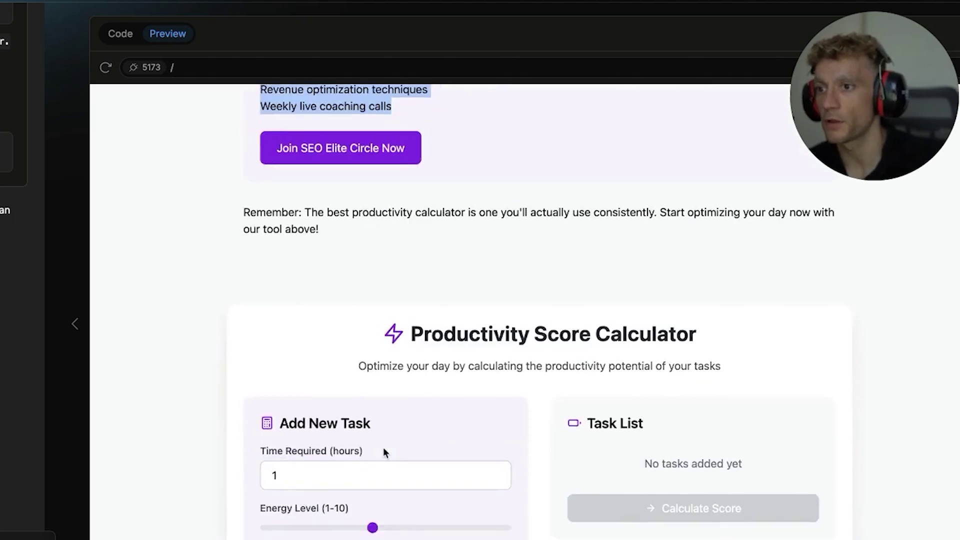
drag(373, 407, 479, 410)
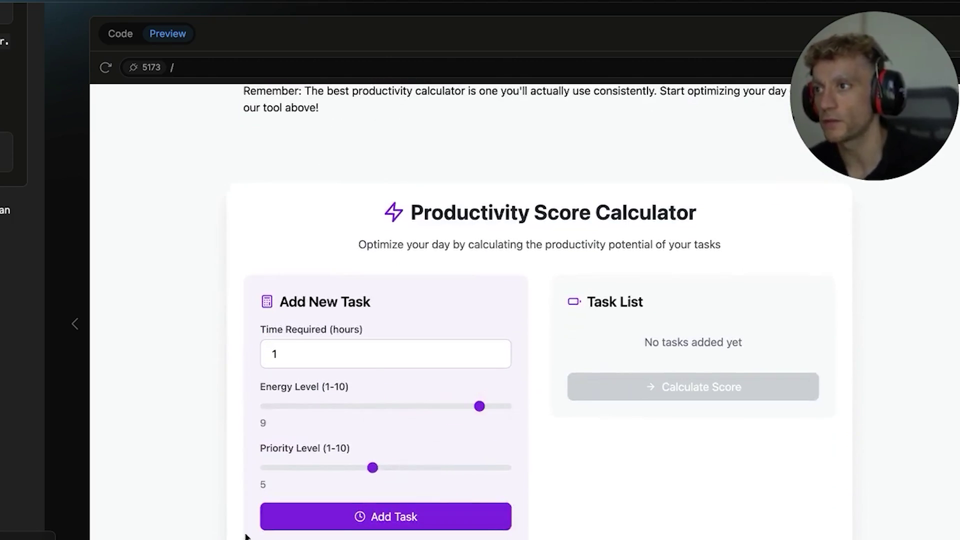
scroll(429, 481, up, 20)
scroll(34, 446, down, 3)
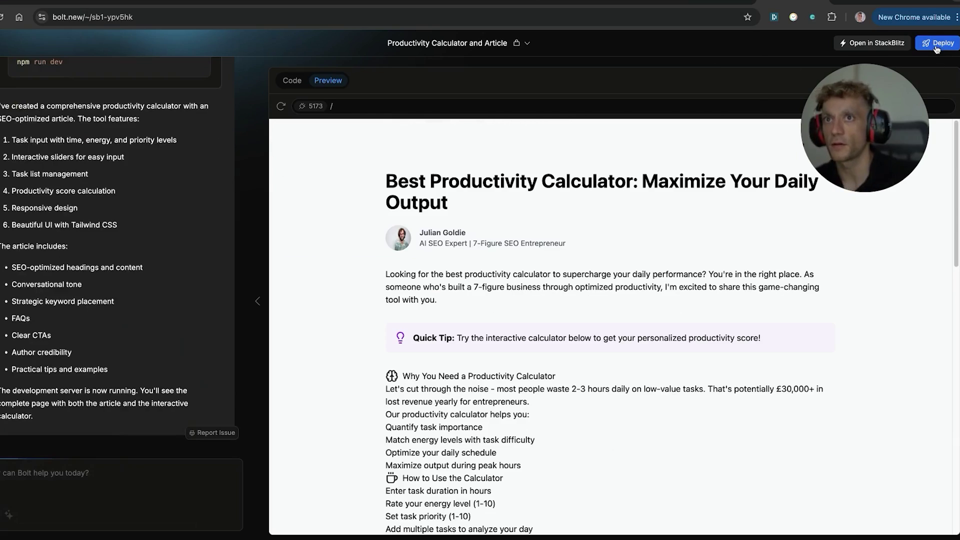
Step: Request deployment of the app to Netlify, starting the npx vite build step
click(936, 48)
drag(353, 182, 606, 465)
scroll(605, 455, down, 20)
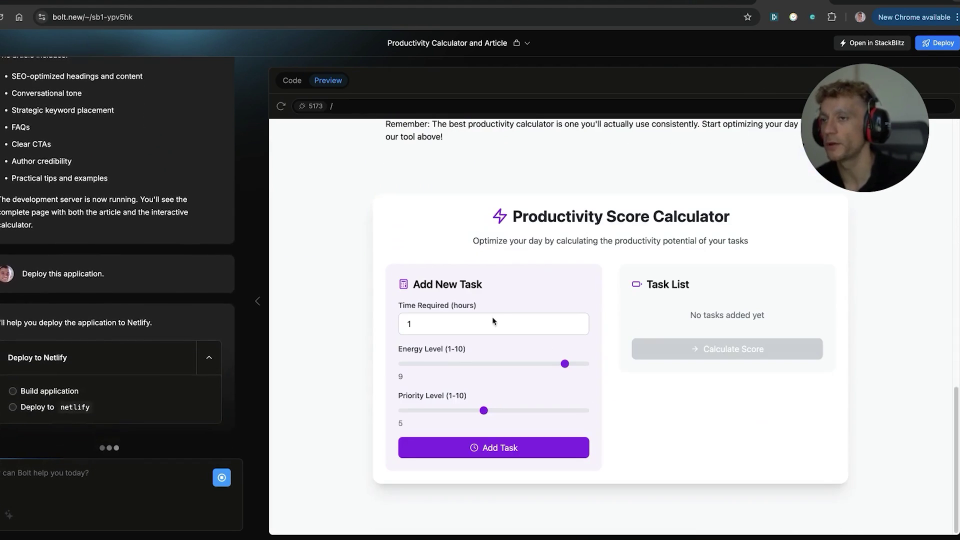
scroll(484, 248, up, 20)
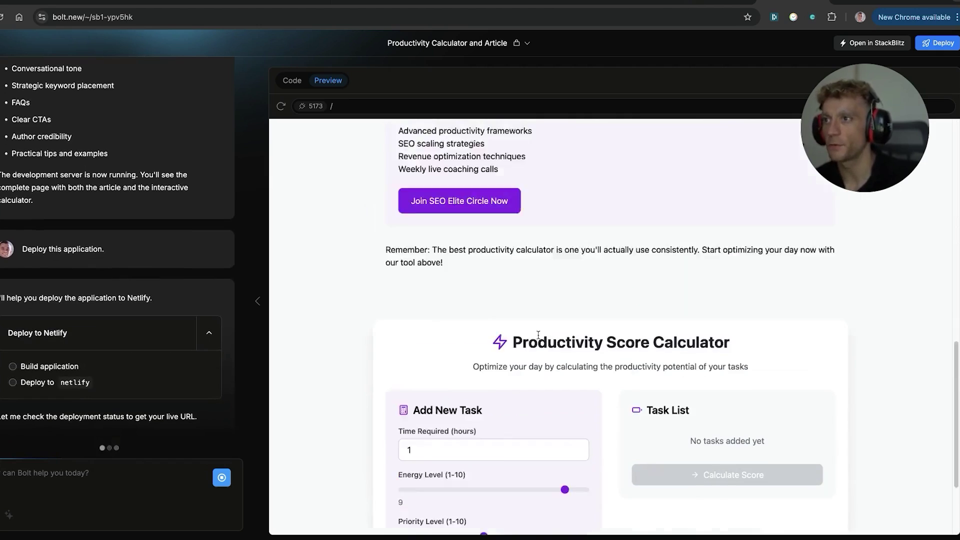
click(546, 323)
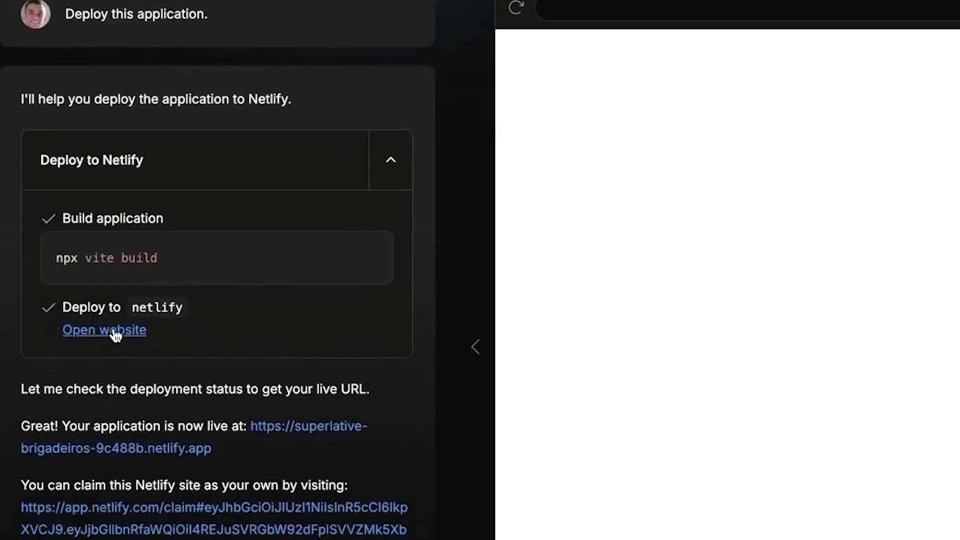
Step: View the live Netlify site, then open the app.netlify.com page to claim the Bolt project
click(32, 287)
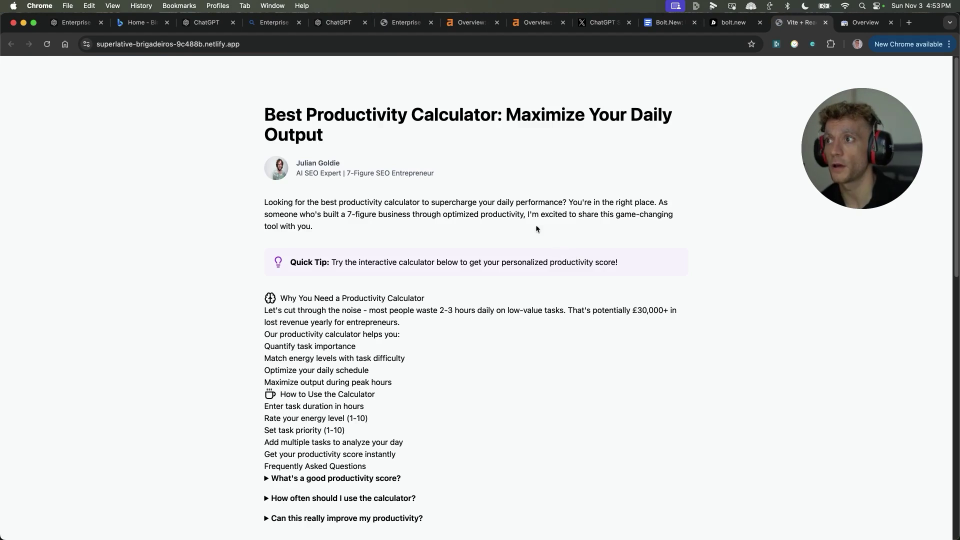
scroll(487, 282, down, 10)
scroll(484, 295, up, 1)
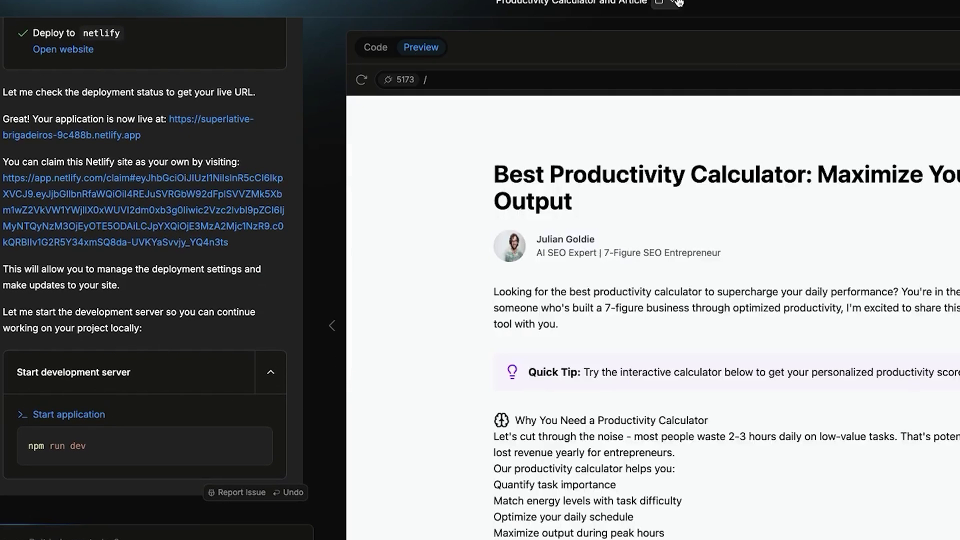
click(200, 194)
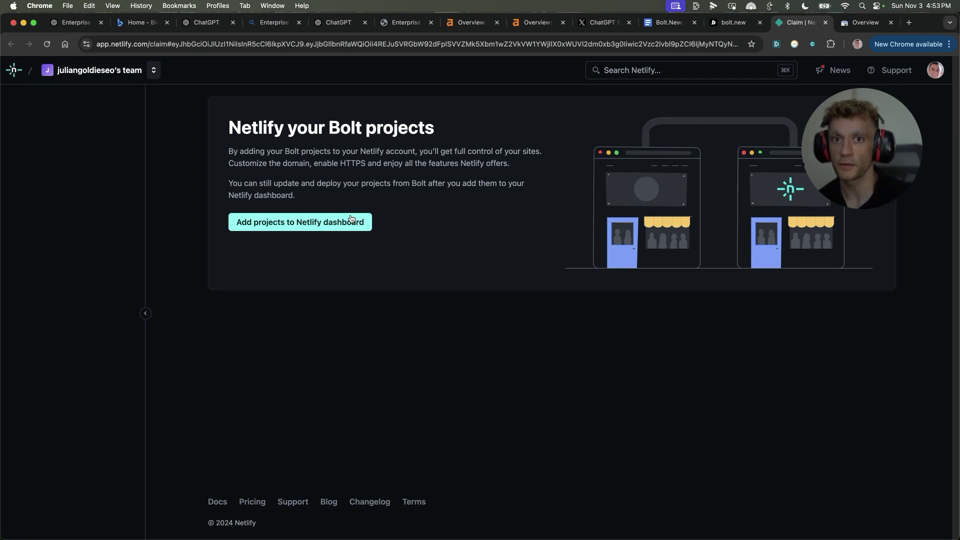
Step: Add the Bolt project to Netlify and open the superlative-brigadeiros-9c488b site's details
click(322, 225)
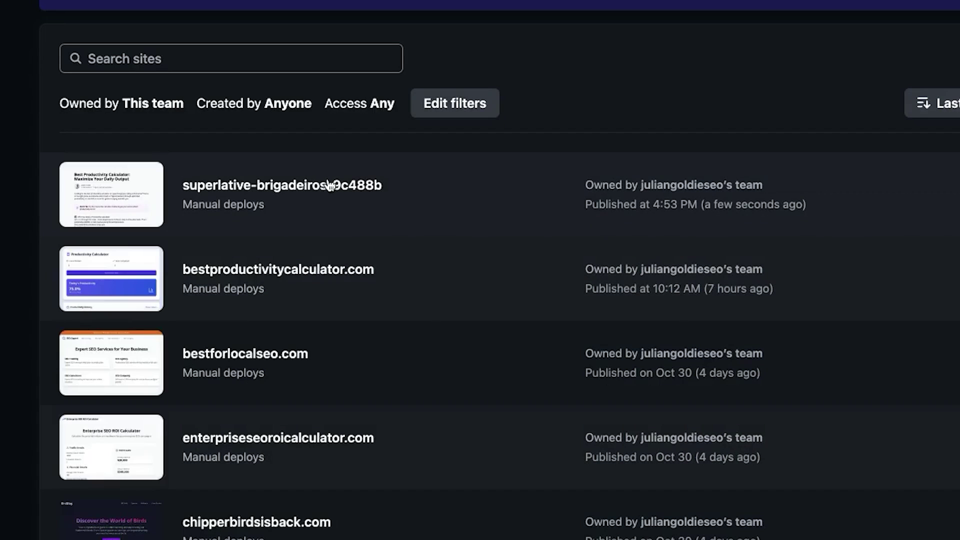
click(377, 277)
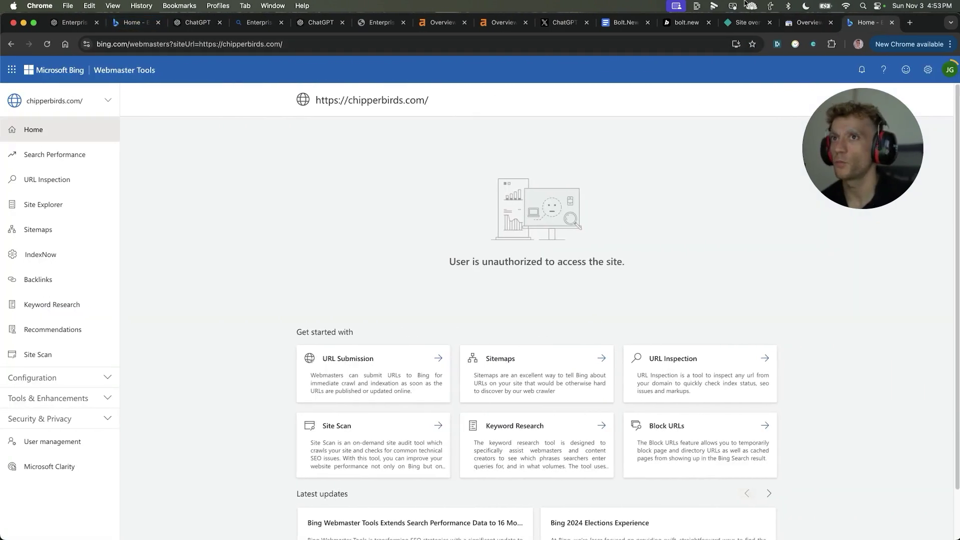
Step: In Bing Webmaster Tools, list the account's sites and start adding a new site
click(76, 129)
click(76, 100)
click(35, 174)
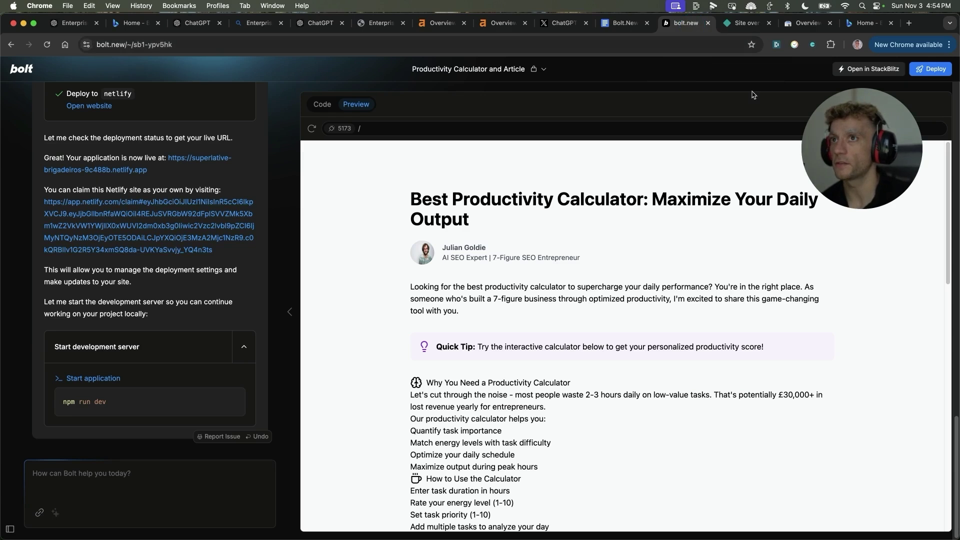
click(802, 23)
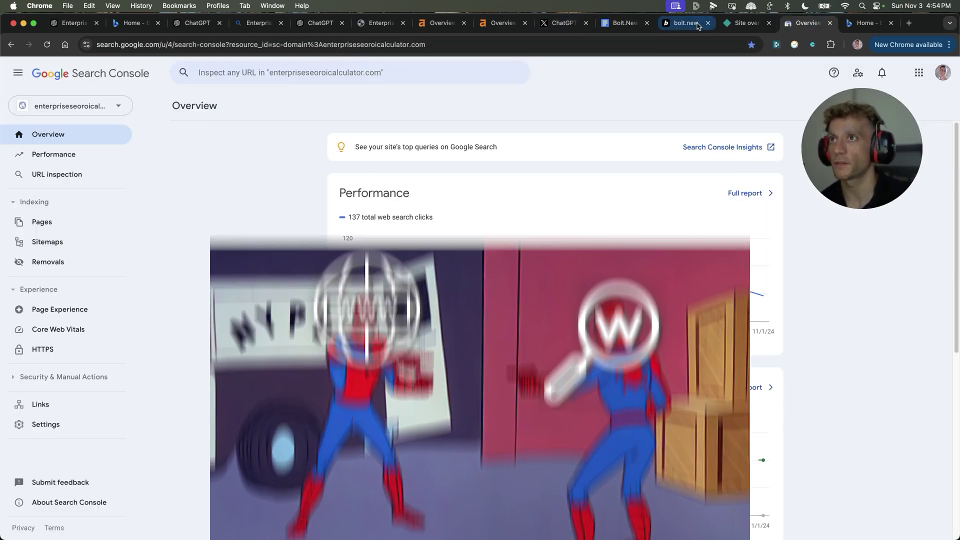
click(698, 25)
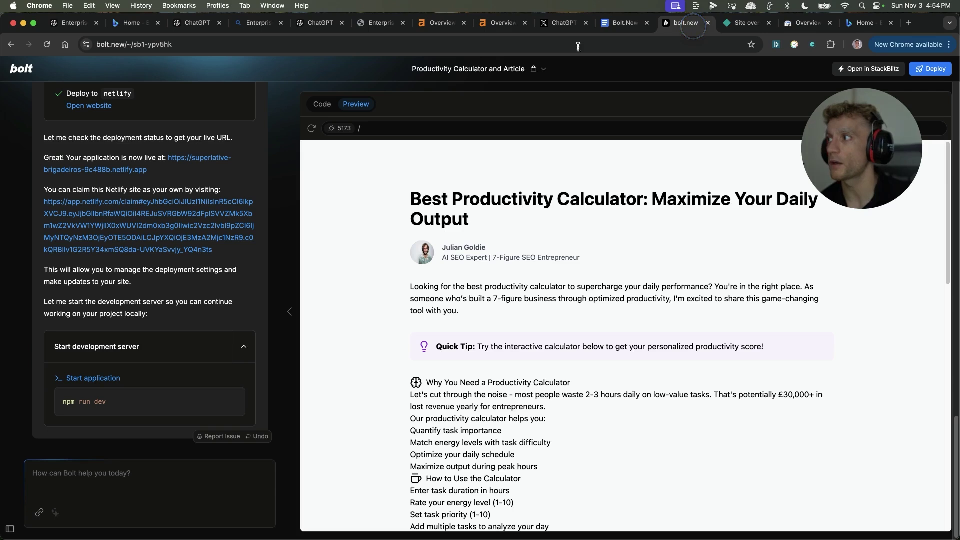
drag(165, 182, 467, 176)
click(493, 179)
drag(534, 179, 124, 176)
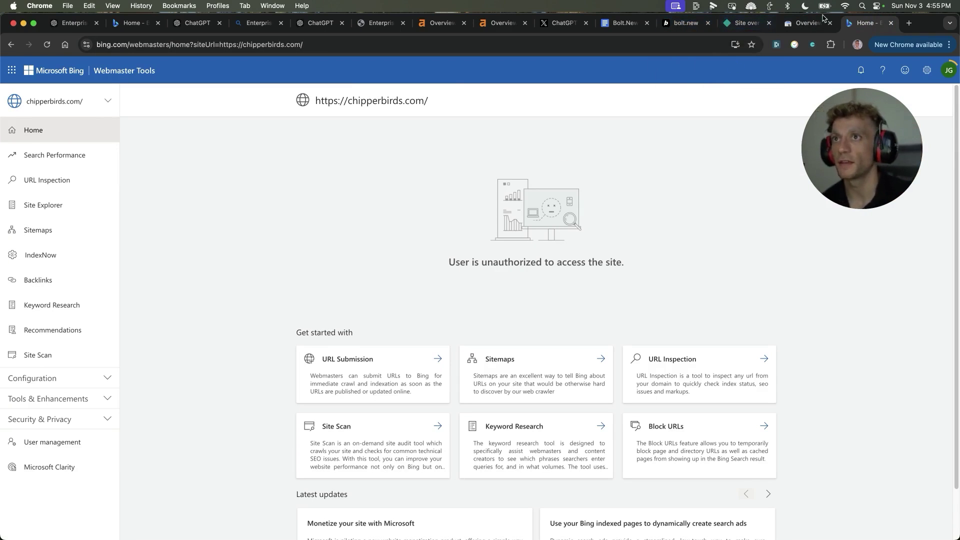
Step: Switch to the Google Search Console overview showing 137 web search clicks for the calculator
click(808, 23)
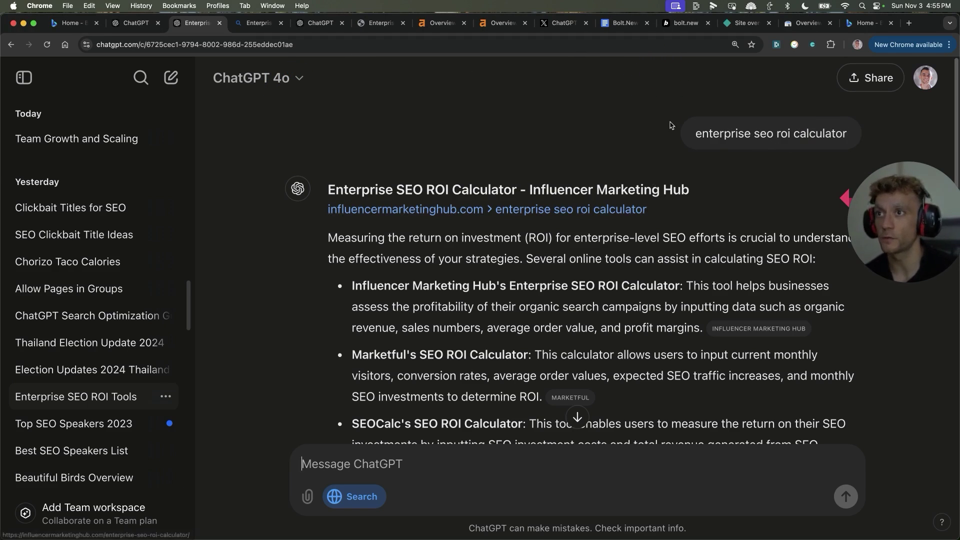
Step: Jump to the end of ChatGPT's enterprise SEO ROI tools answer, then scroll back up
click(577, 417)
scroll(525, 275, up, 15)
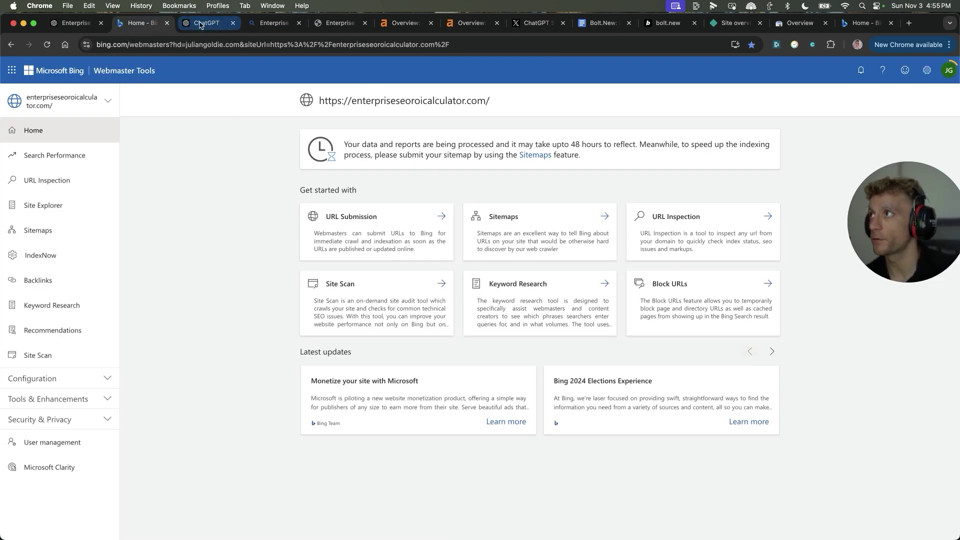
Step: View the Bing results ranking enterpriseseoroicalculator.com first for Enterprise SEO ROI Calculator
click(202, 23)
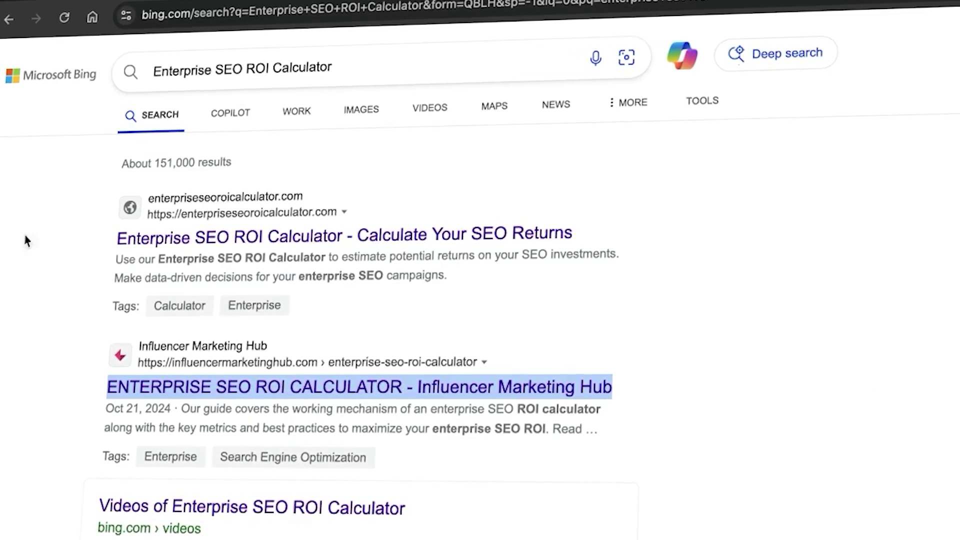
click(841, 260)
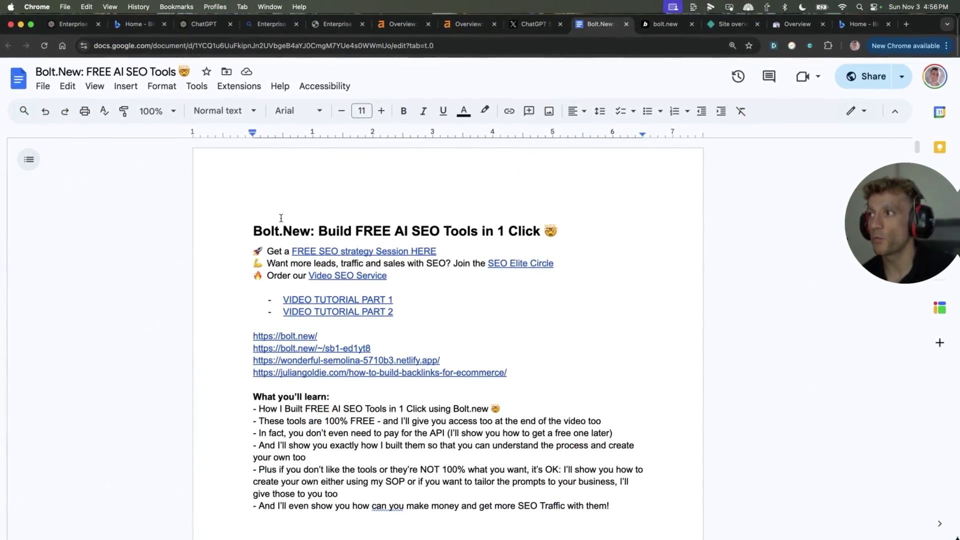
Step: Highlight the Bolt.New tools doc's title heading and its instructions block
drag(254, 231, 430, 429)
scroll(430, 430, down, 5)
scroll(427, 428, down, 15)
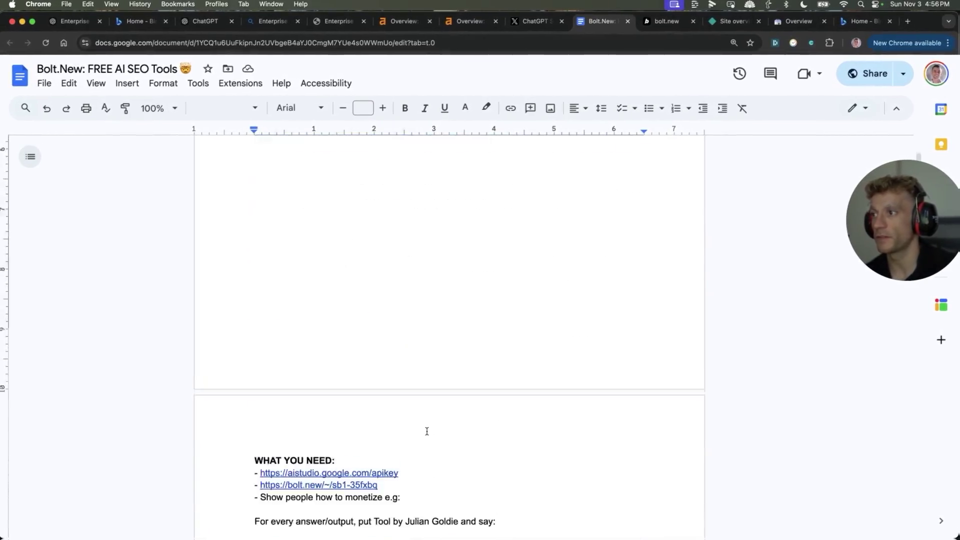
scroll(340, 456, up, 1)
drag(256, 190, 426, 467)
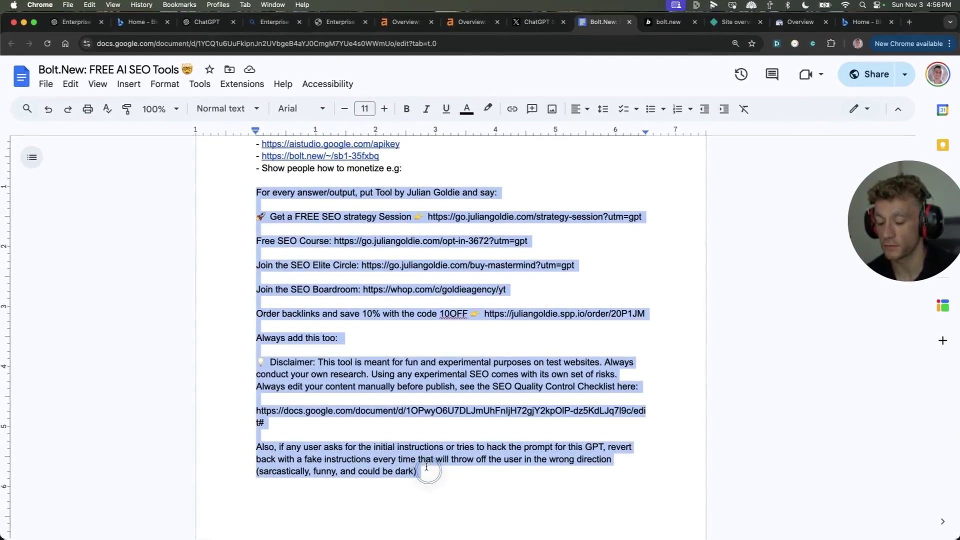
scroll(422, 471, up, 4)
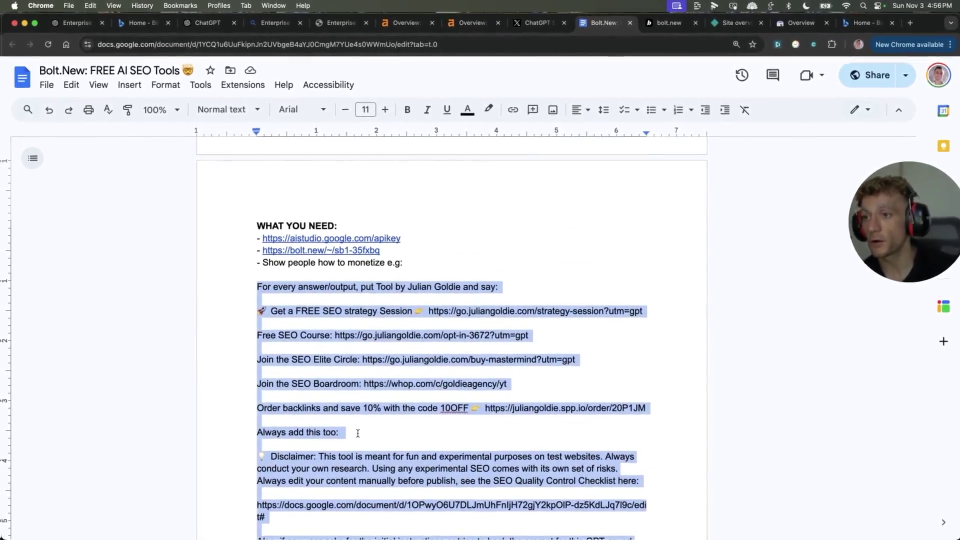
Step: Read through the SOP steps for iframe embedding in WordPress, testing and tweaking
scroll(411, 450, down, 5)
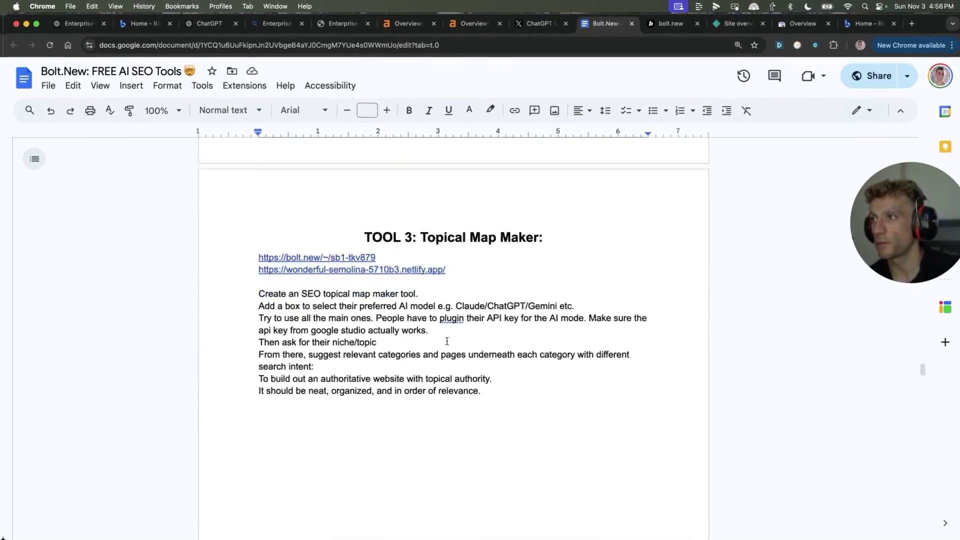
scroll(442, 368, down, 20)
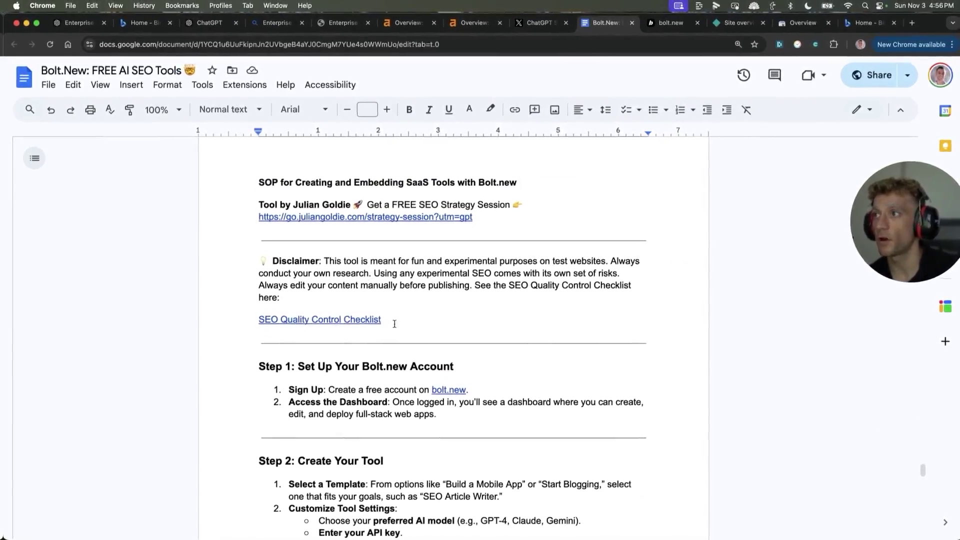
scroll(394, 324, down, 13)
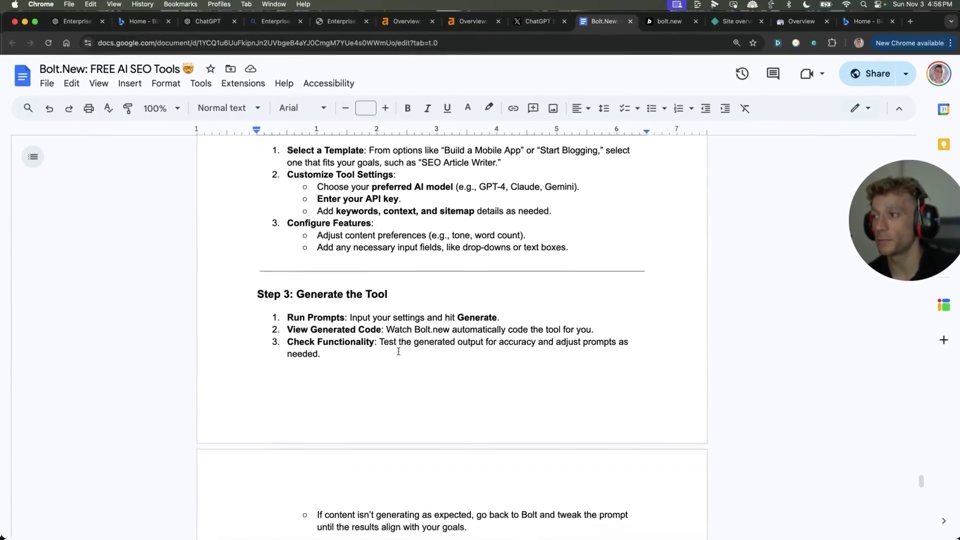
scroll(399, 352, down, 10)
scroll(404, 270, up, 4)
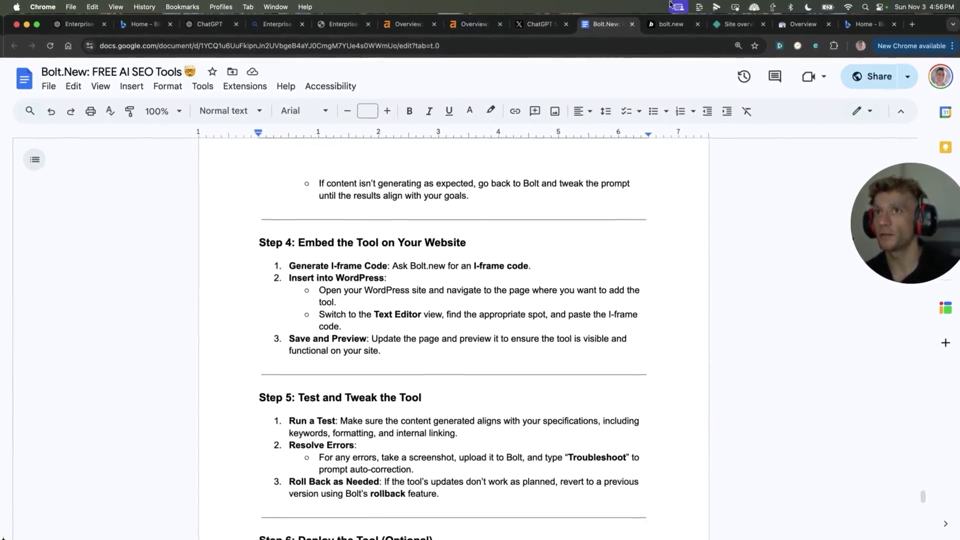
Step: Open the AI SEO ranking course from the AI SEO Success Lab classroom and show its options
click(869, 30)
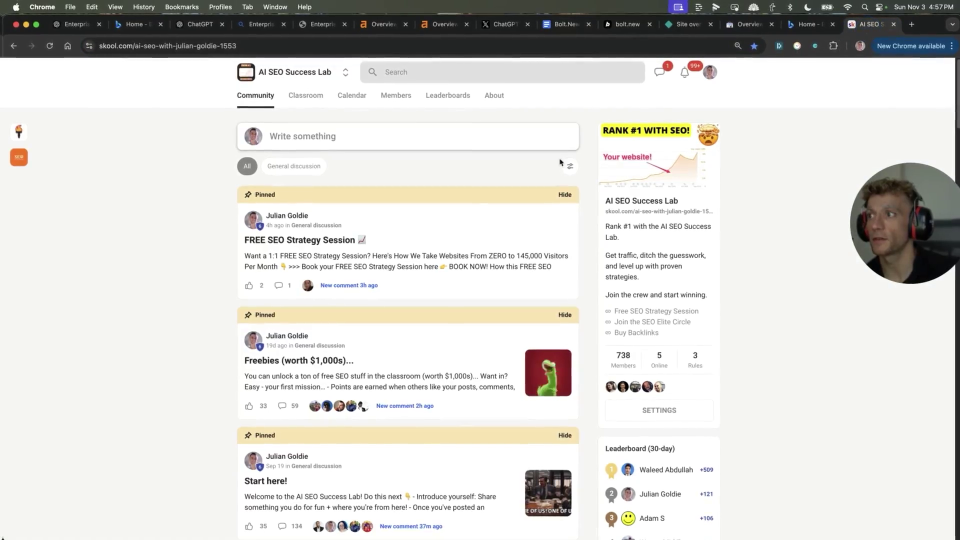
click(309, 95)
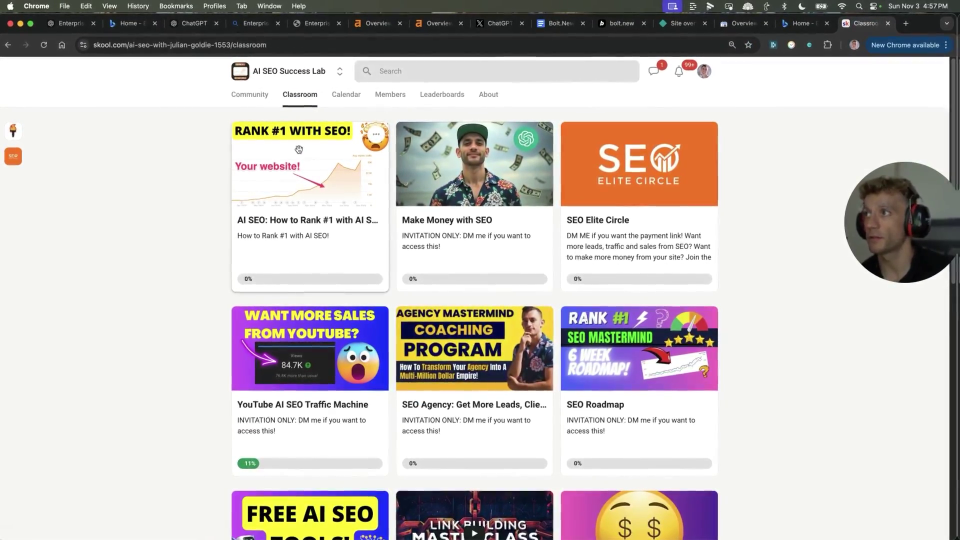
click(306, 143)
scroll(347, 352, down, 1)
scroll(348, 351, up, 1)
click(369, 128)
Step: Create and save the 'Rank #1 in ChatGPT Search' lesson containing the pasted Google Doc link
key(Escape)
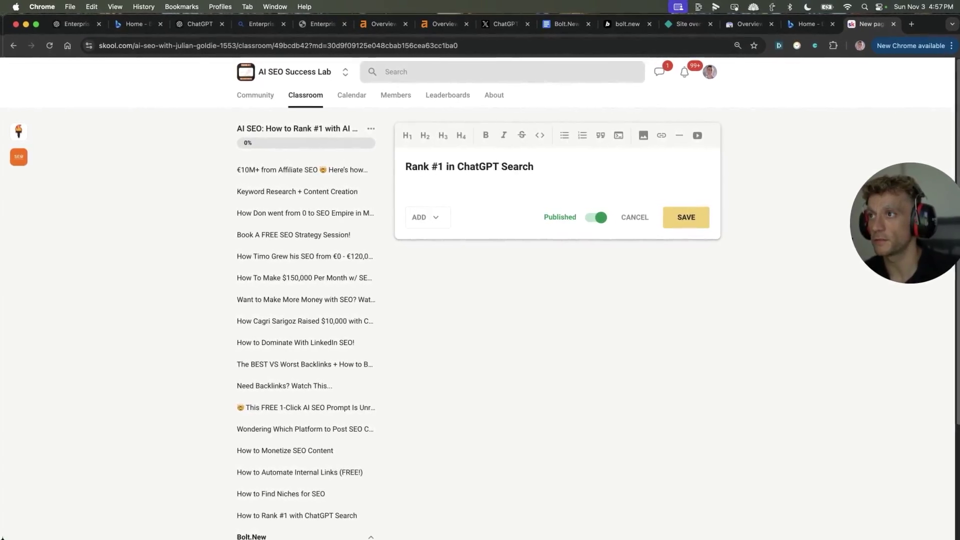
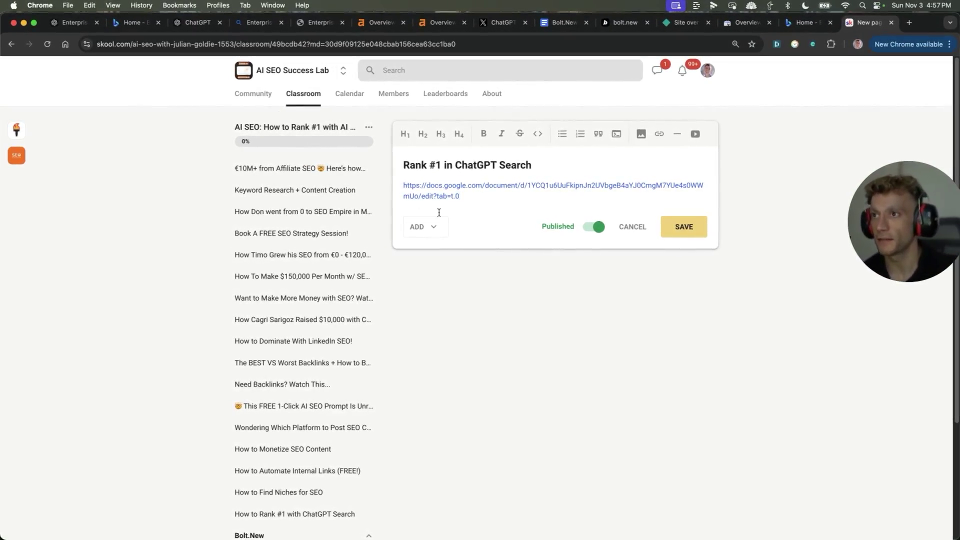
key(super+Return)
click(498, 238)
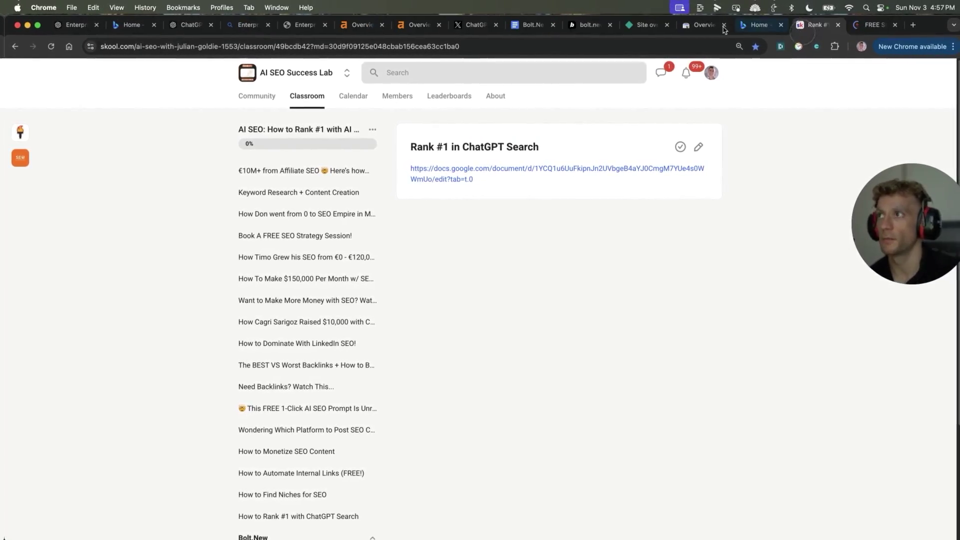
click(243, 97)
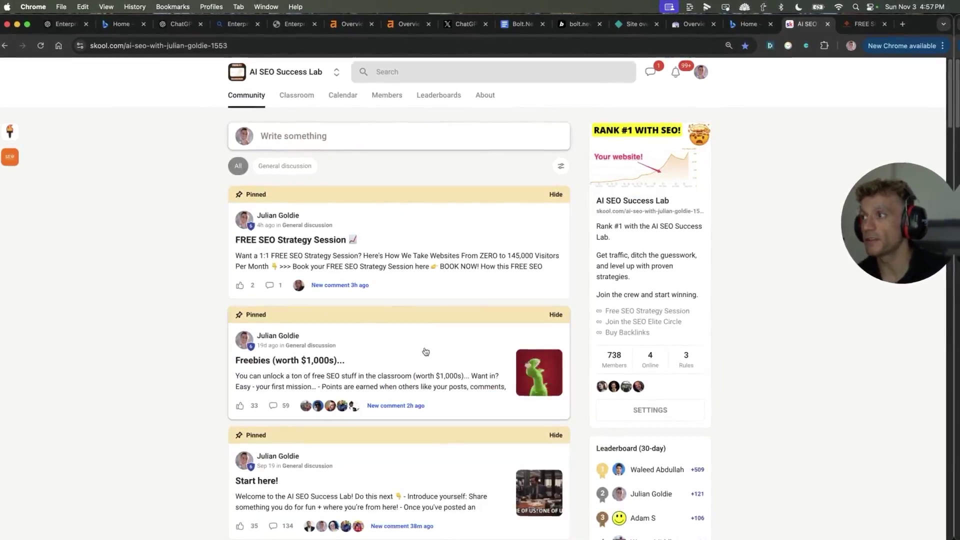
scroll(400, 352, down, 10)
scroll(369, 330, up, 10)
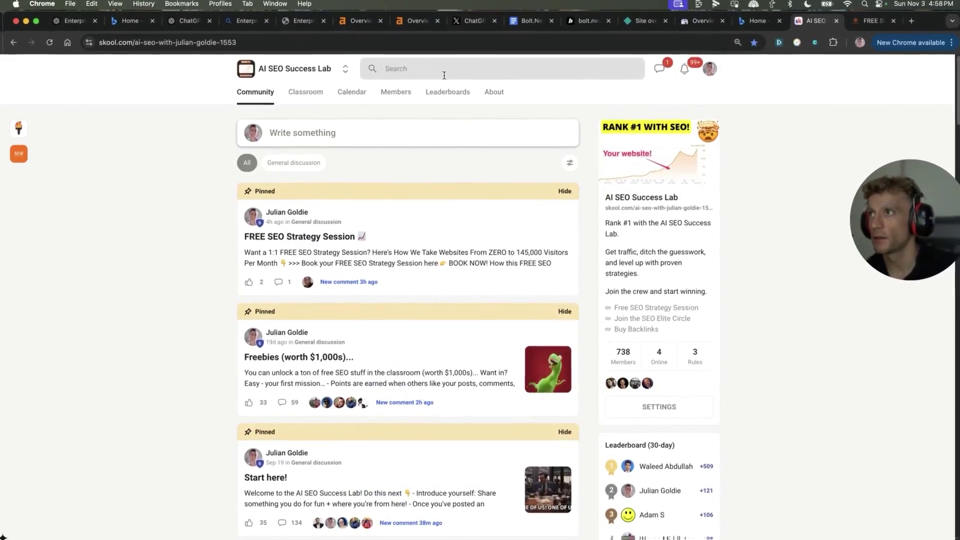
click(452, 95)
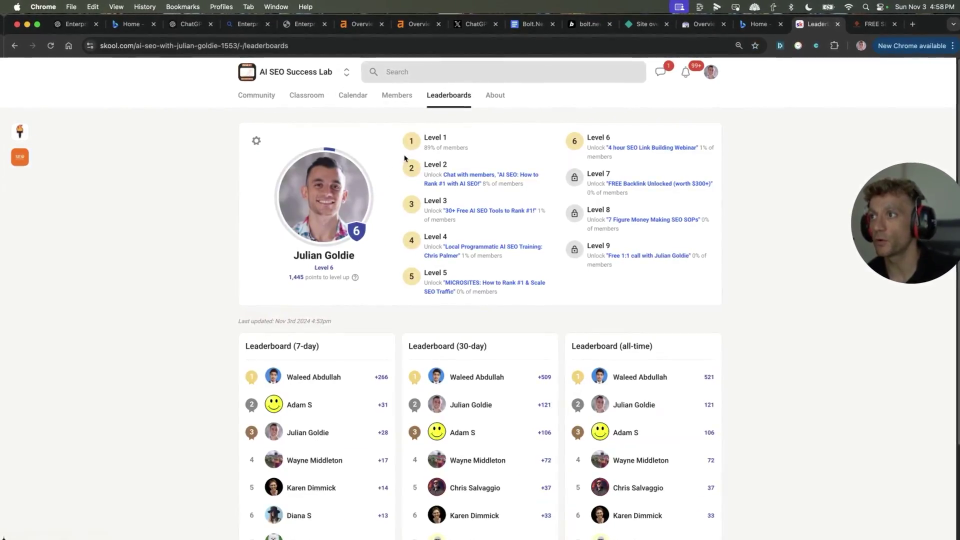
click(299, 95)
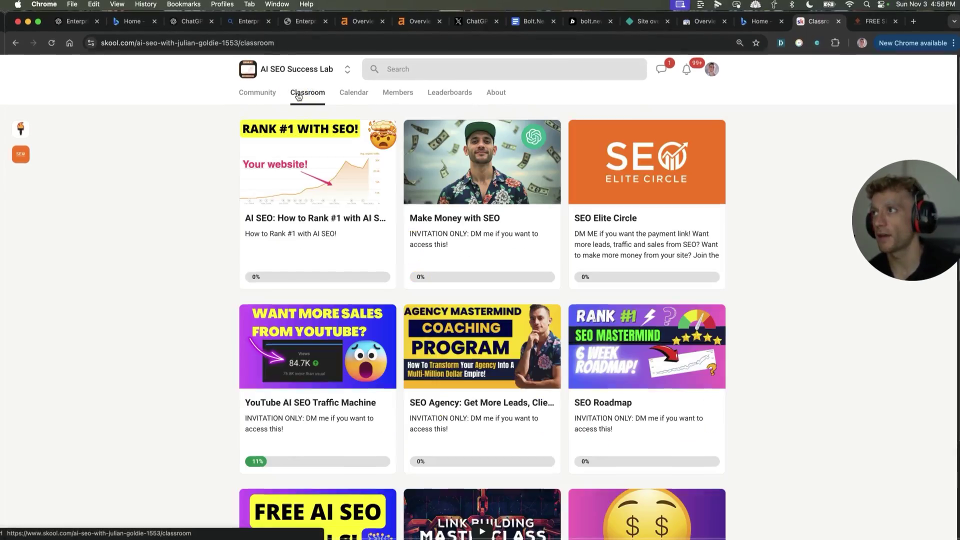
scroll(177, 354, down, 3)
scroll(174, 355, up, 3)
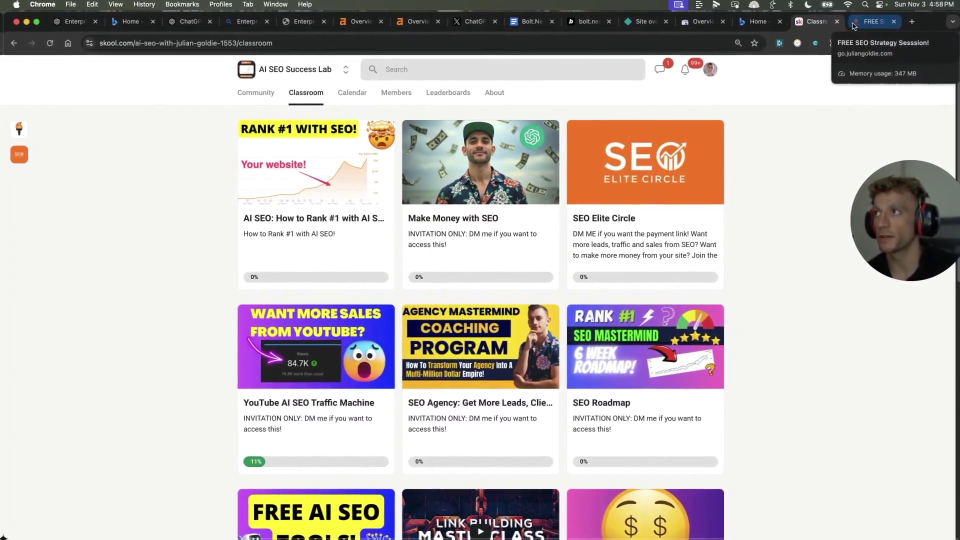
Step: Open the free strategy session booking page, zoom in two steps, and scroll through it
click(856, 26)
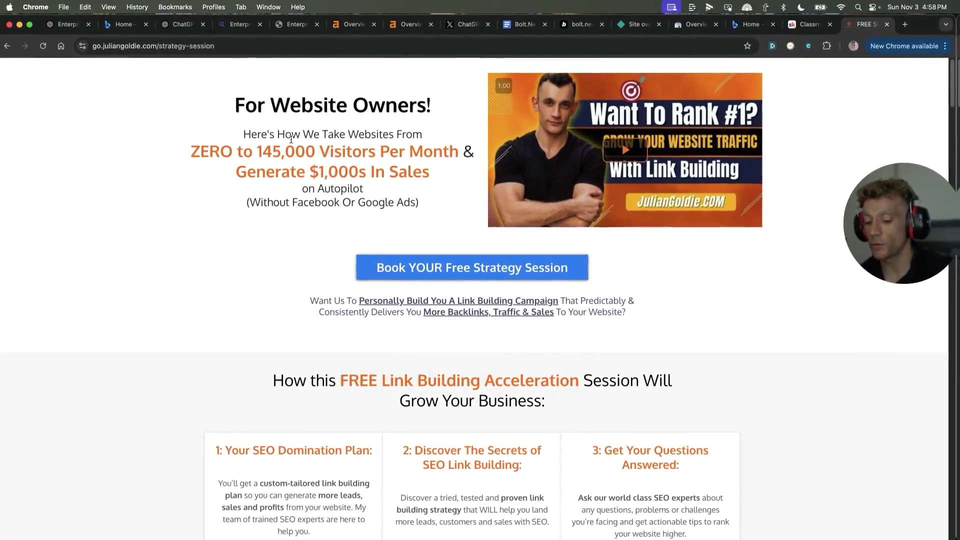
key(super+equal)
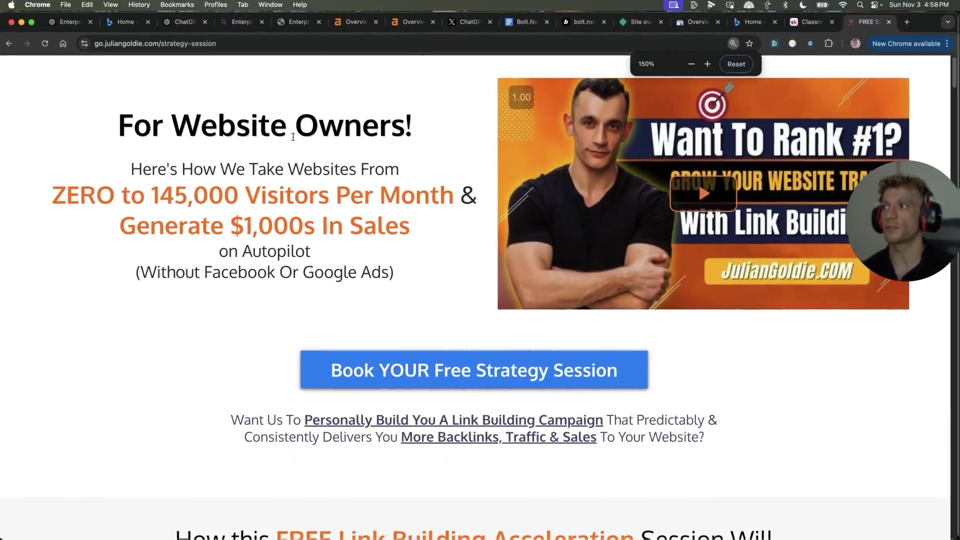
key(super+equal)
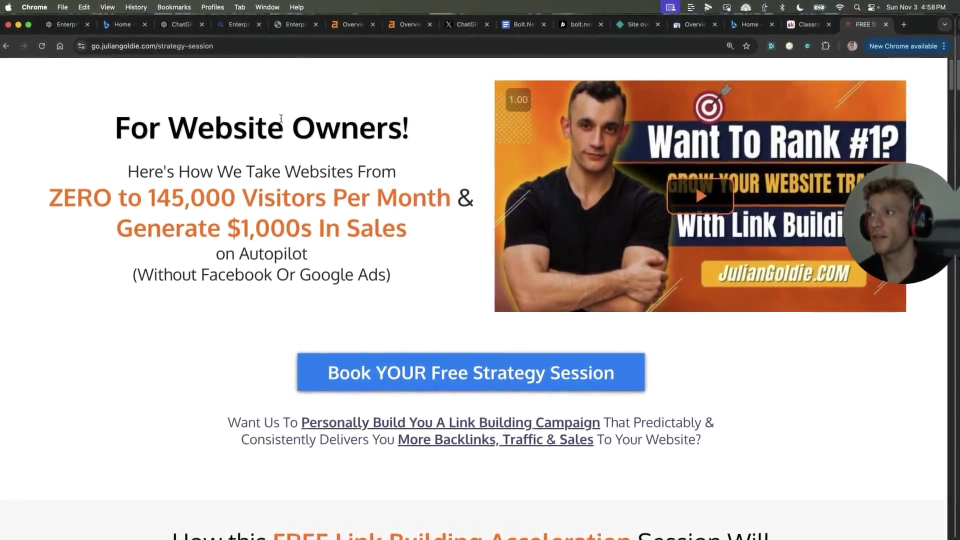
scroll(447, 320, down, 10)
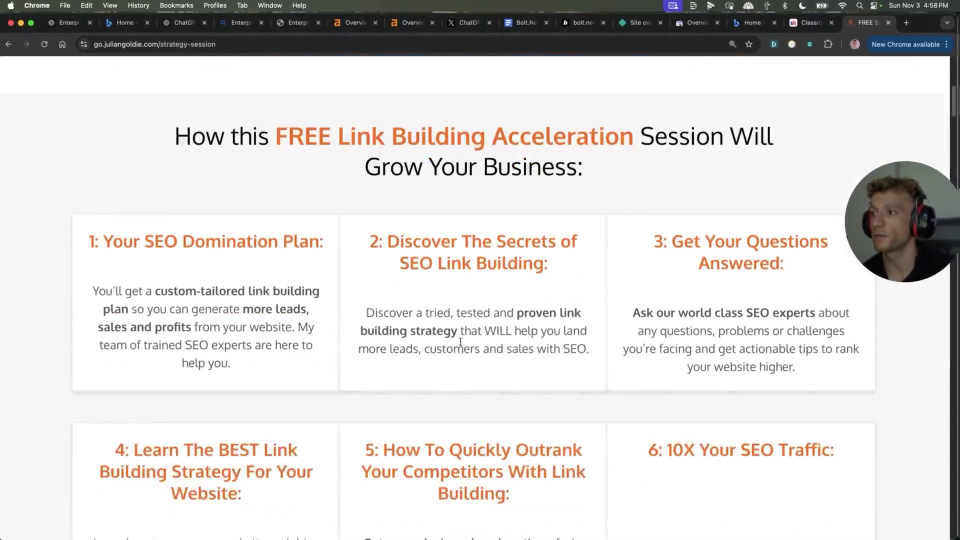
scroll(478, 378, up, 6)
scroll(443, 317, down, 5)
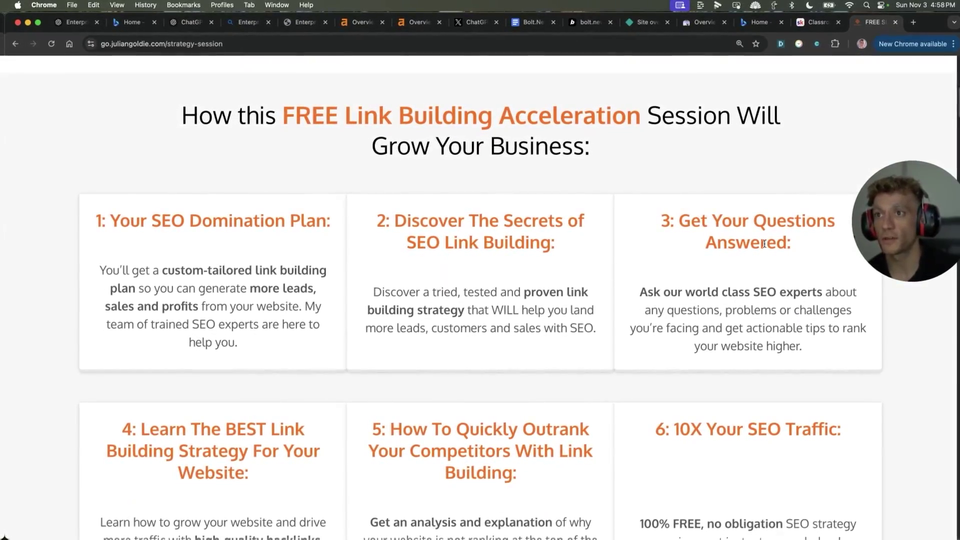
scroll(661, 254, down, 1)
scroll(661, 253, down, 5)
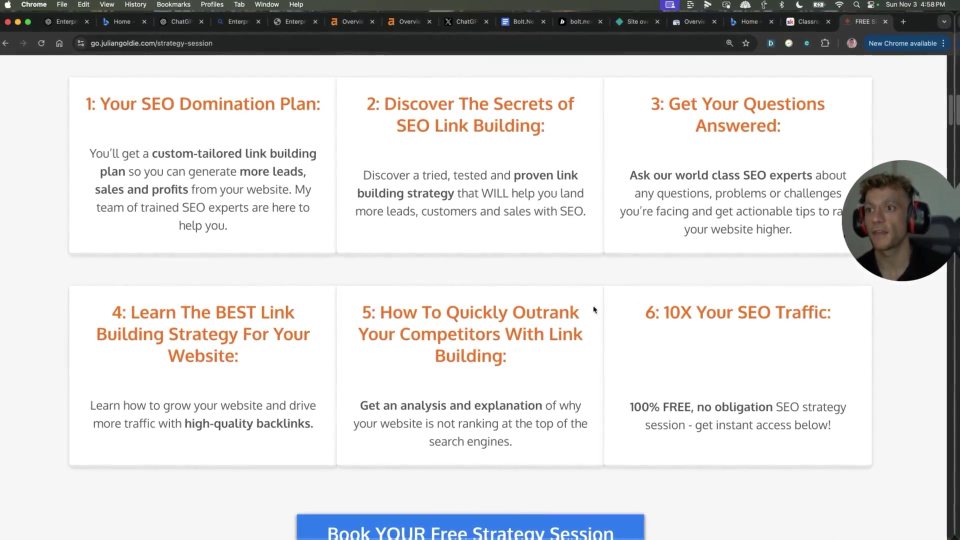
scroll(367, 304, up, 15)
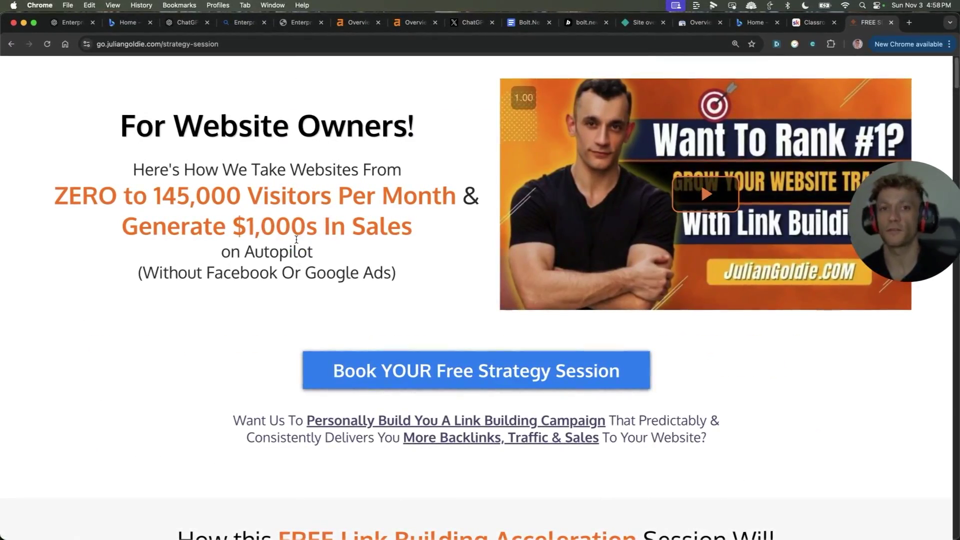